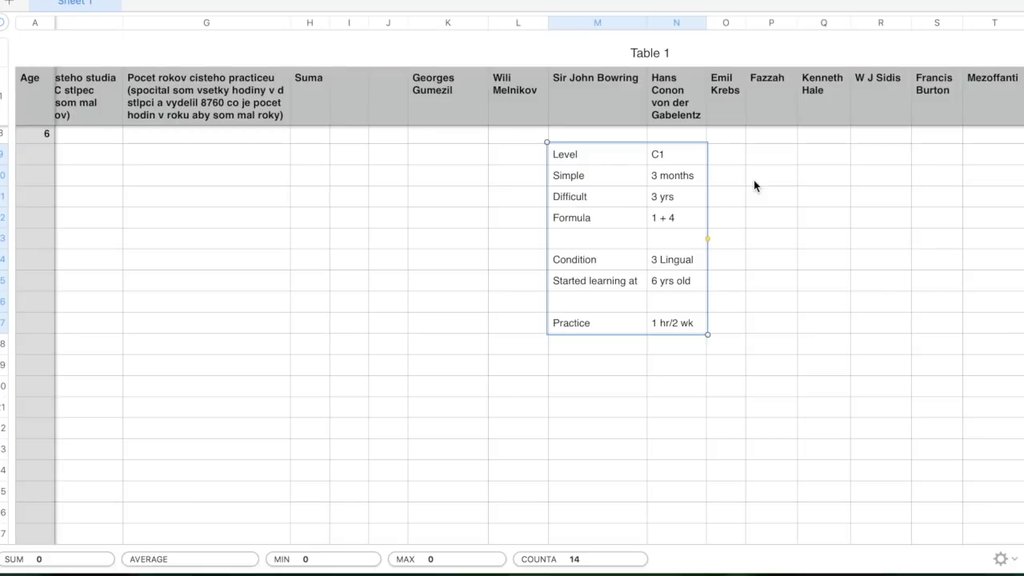
Review the Level entry and the Simple language learning time in the assumptions block.
left_click(663, 161)
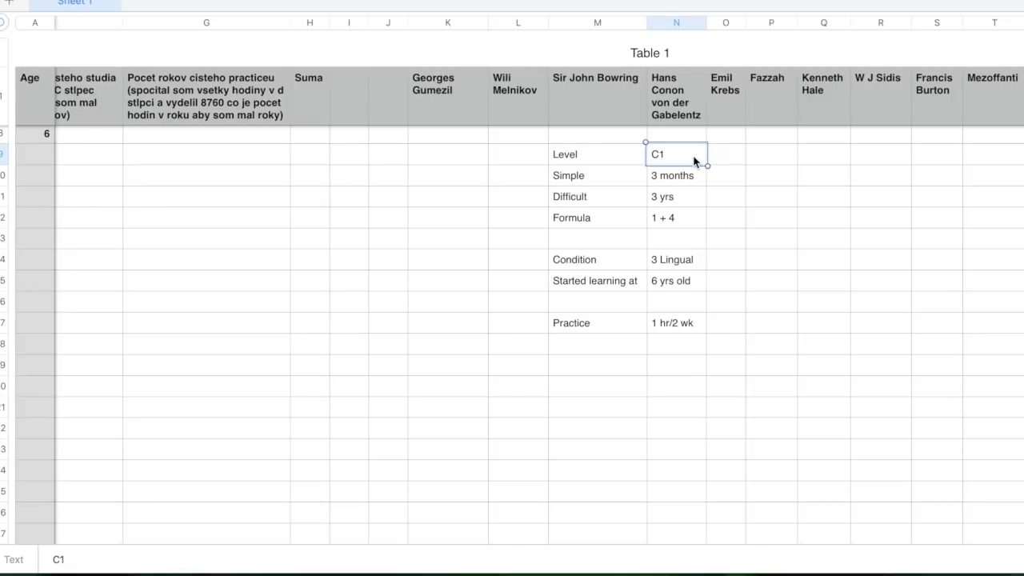
key("Down")
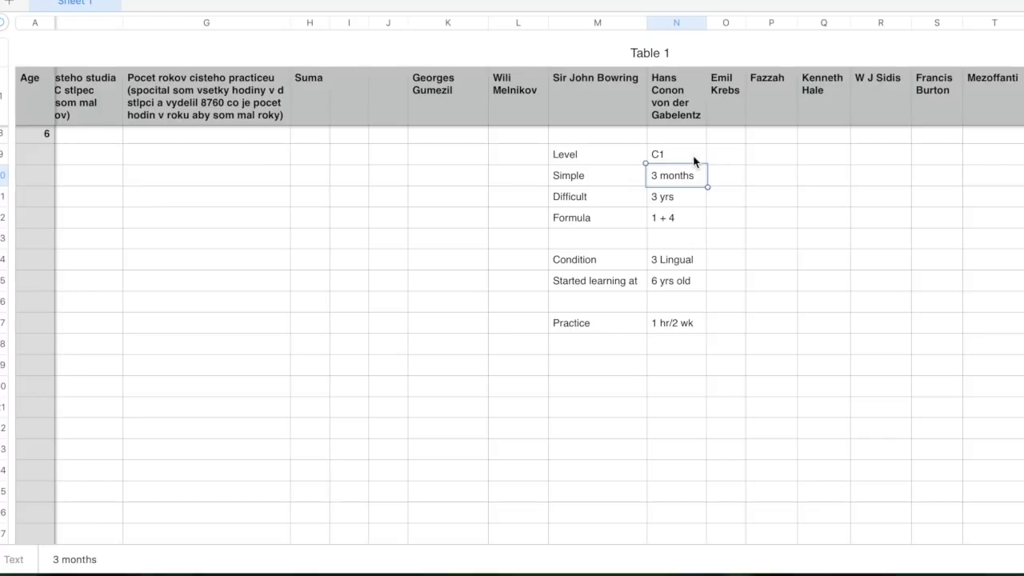
key("Left")
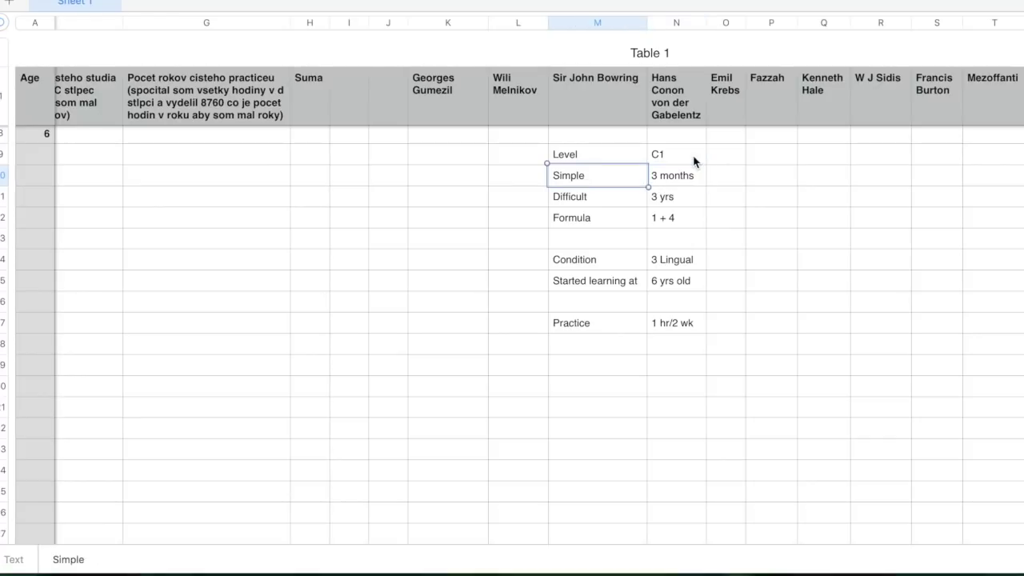
key("Right")
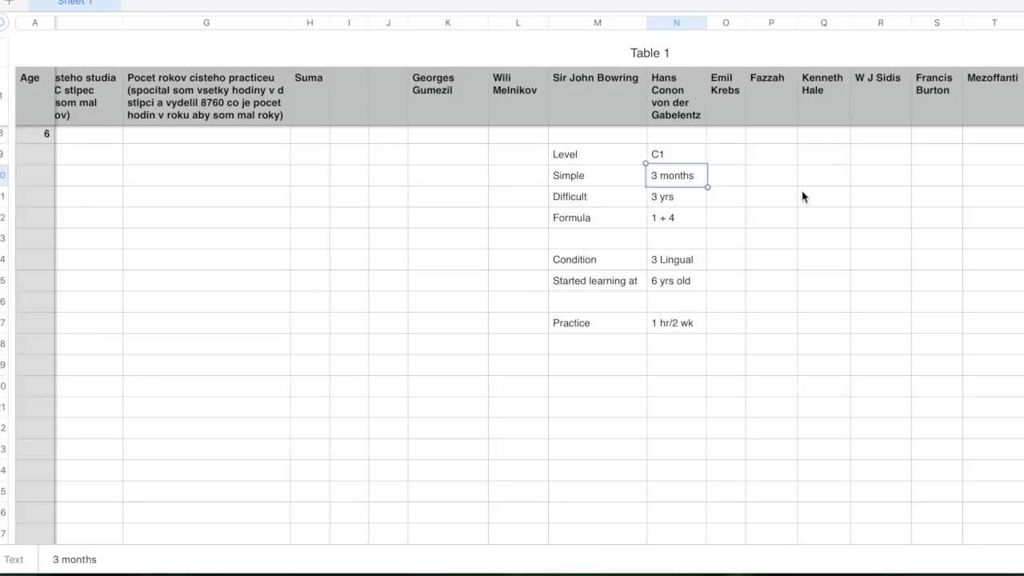
key("Left")
key("Right")
key("Up")
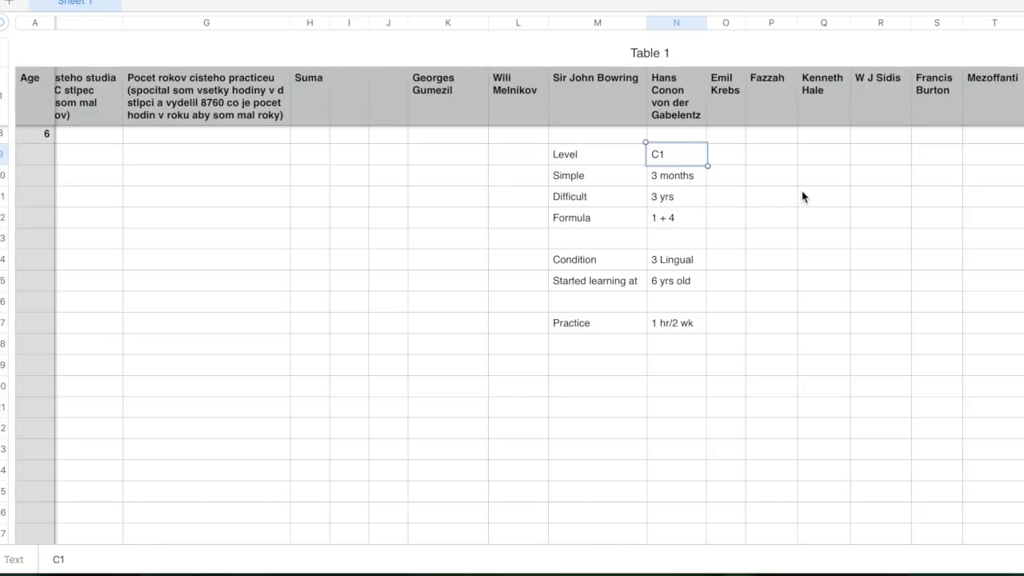
key("Down")
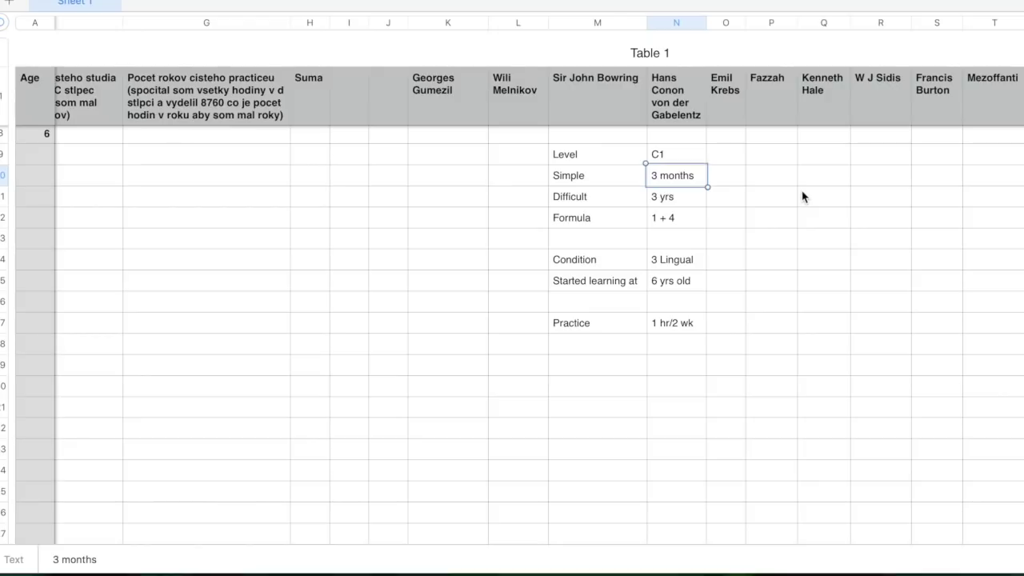
Examine the Difficult language learning time, comparing it with the Simple and Level entries above.
key("Down")
key("Left")
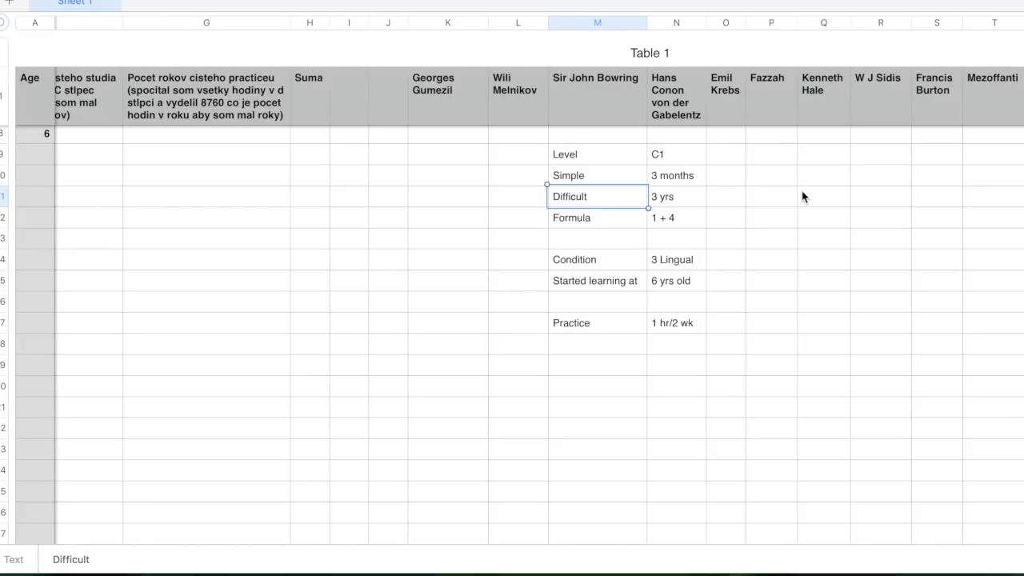
key("Right")
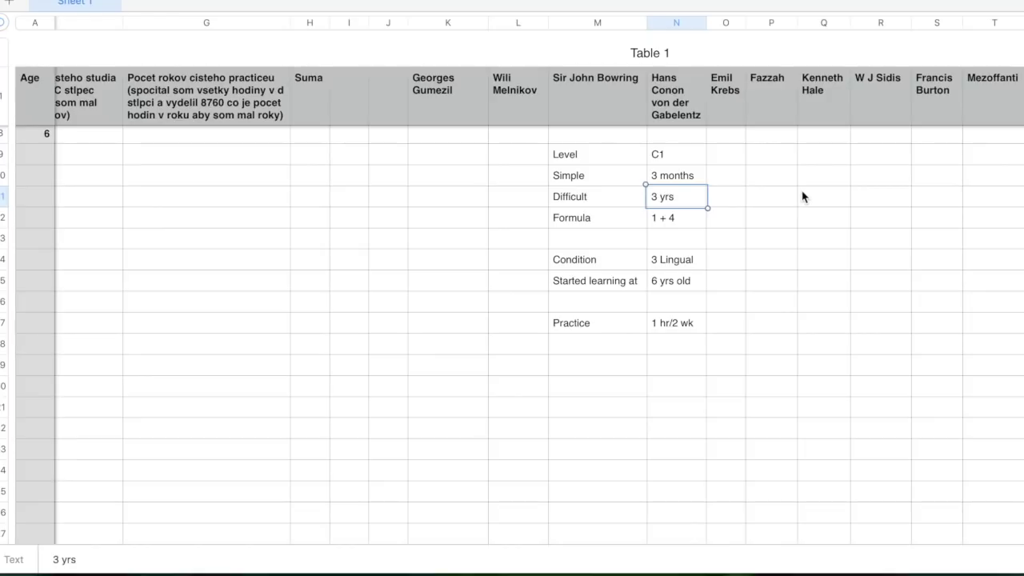
key("Up")
key("Up")
key("Down")
key("Down")
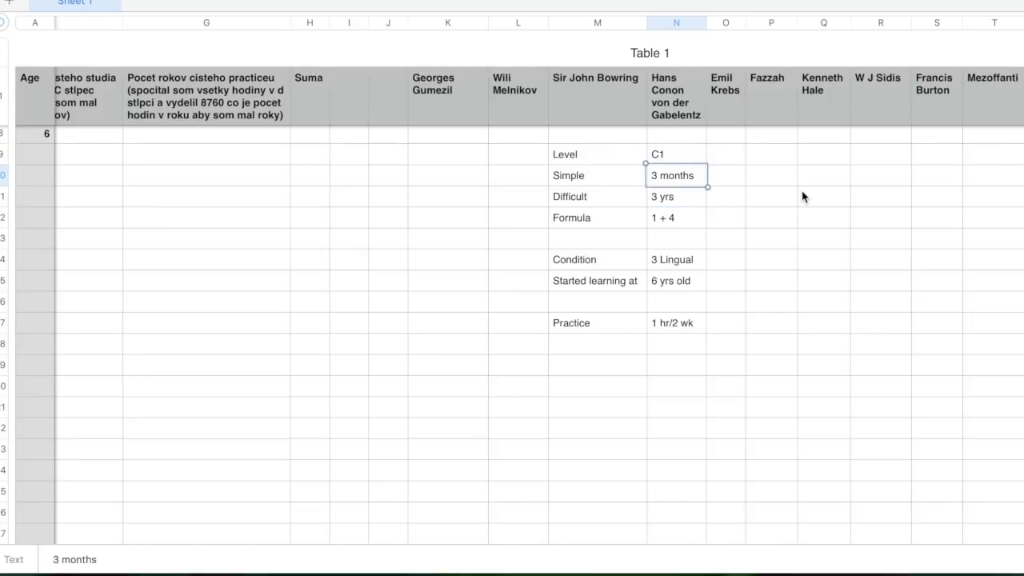
Examine the Formula row's label and value, and compare it with the Difficult and Simple learning times.
key("Down")
key("Left")
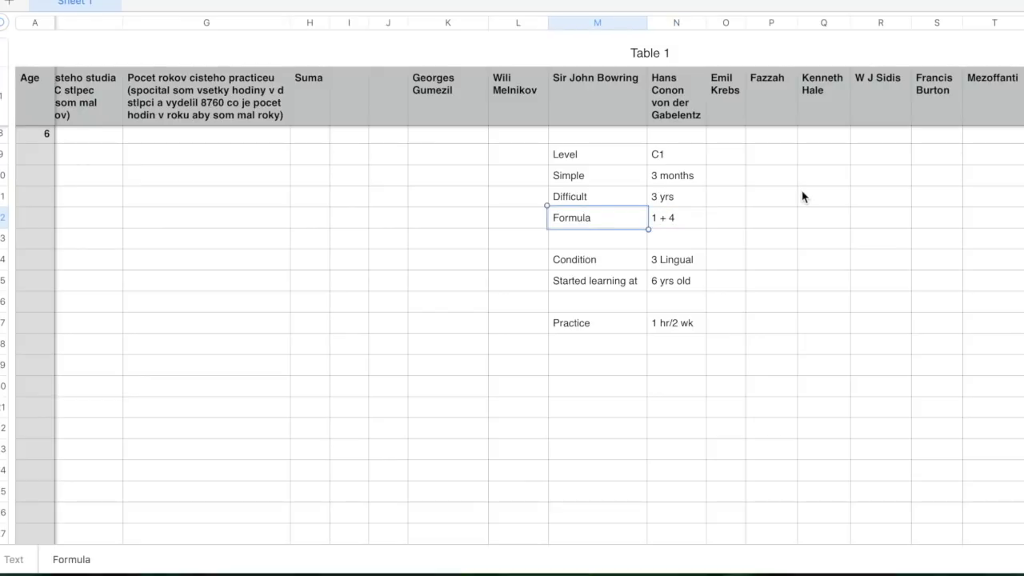
key("Right")
key("Left")
key("shift+Right")
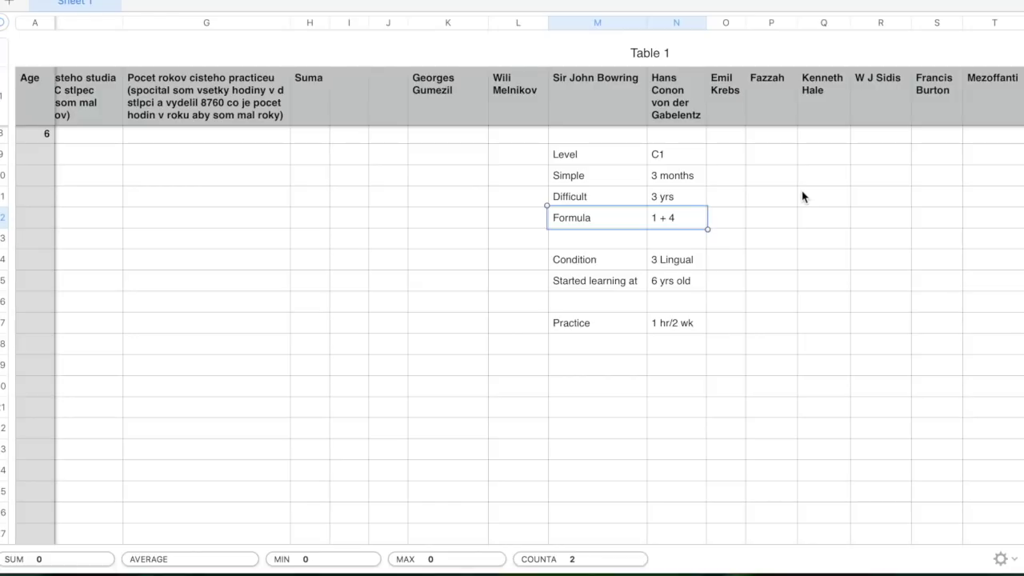
key("Up")
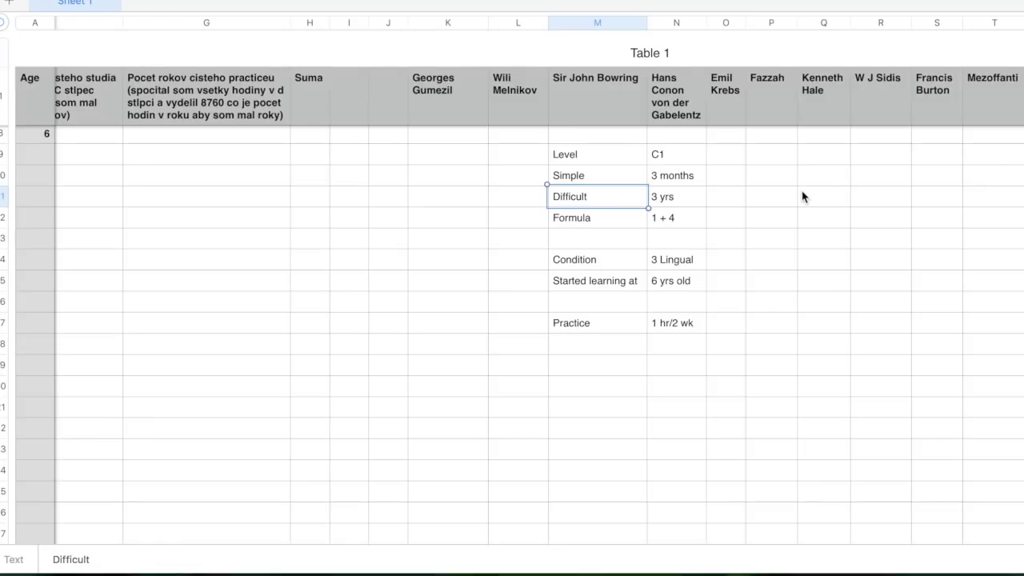
key("Down")
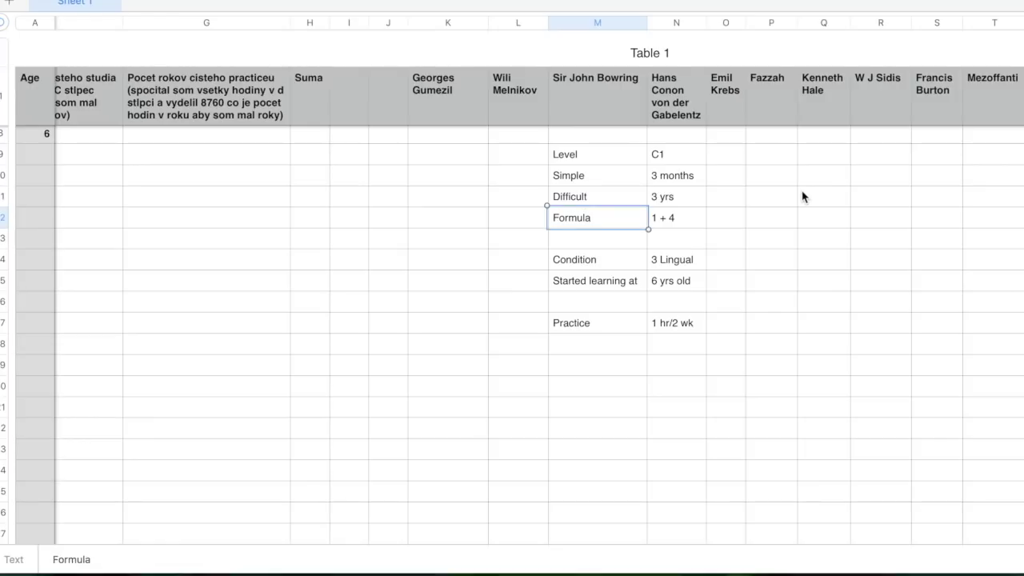
key("Right")
key("Left")
key("Right")
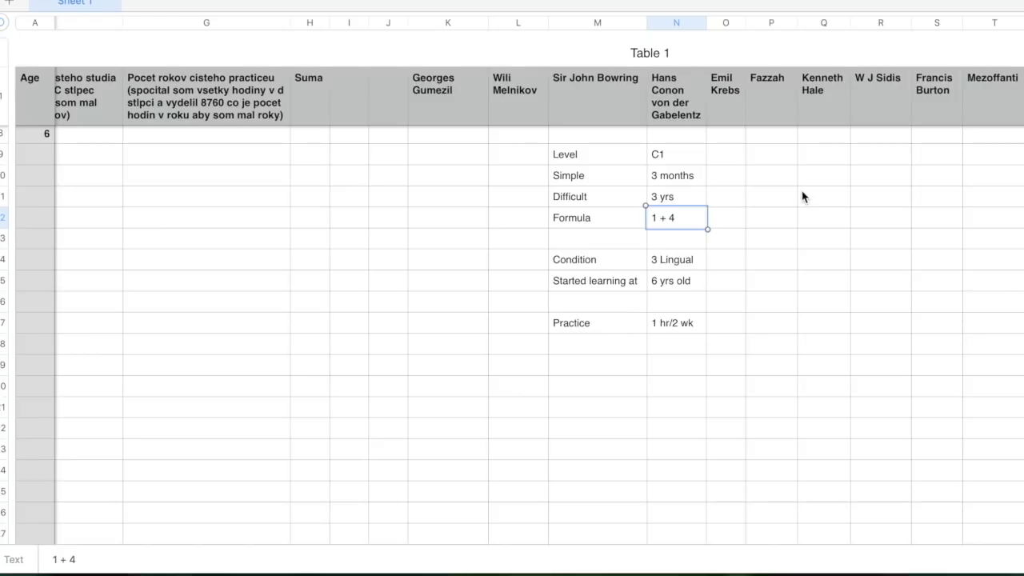
key("Left")
key("Up")
key("Right")
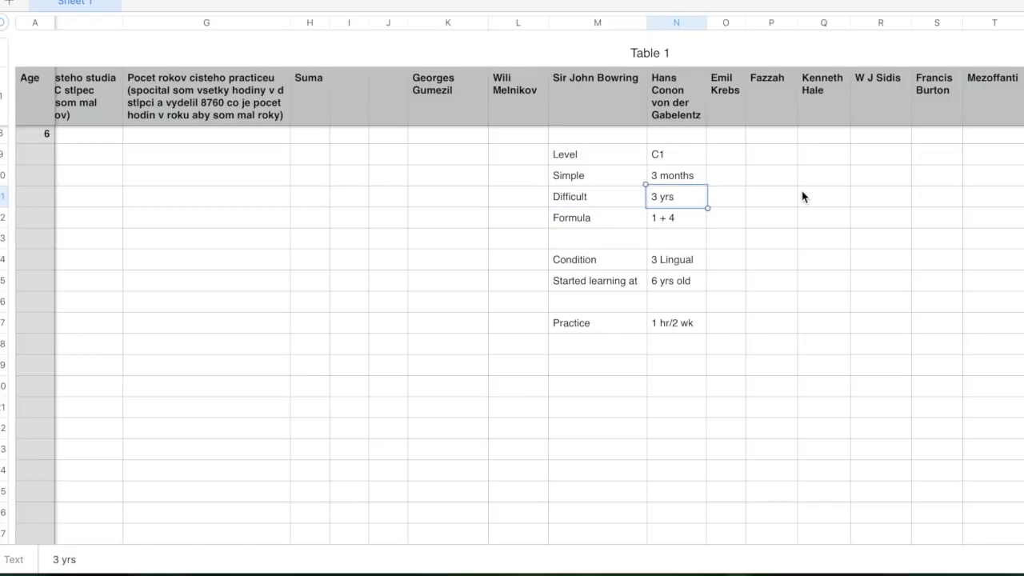
key("Up")
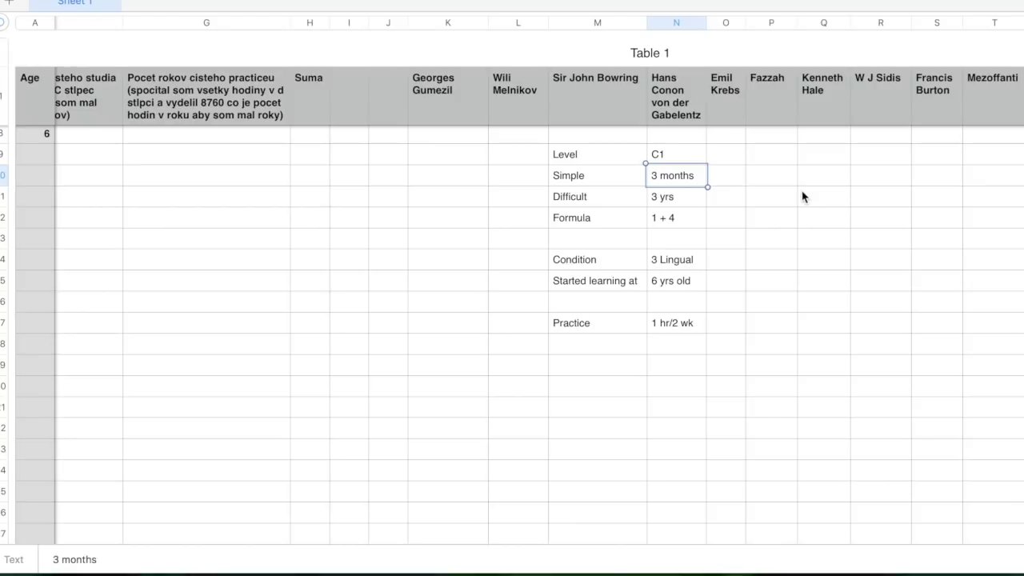
Review the Condition and Started learning at entries in the assumptions block.
key("Down")
key("Down")
key("Down")
key("Down")
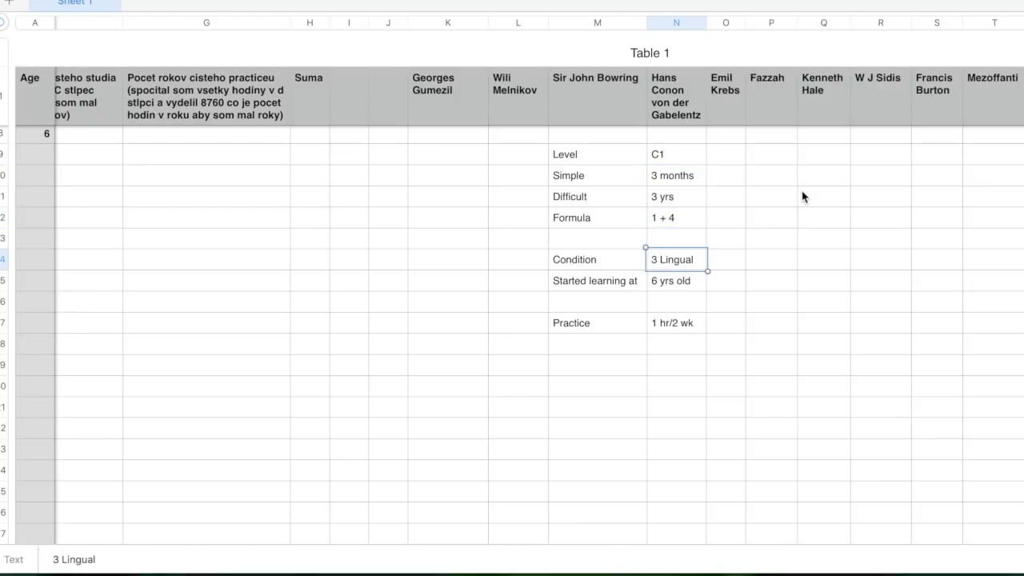
key("Left")
key("Right")
key("Down")
key("Left")
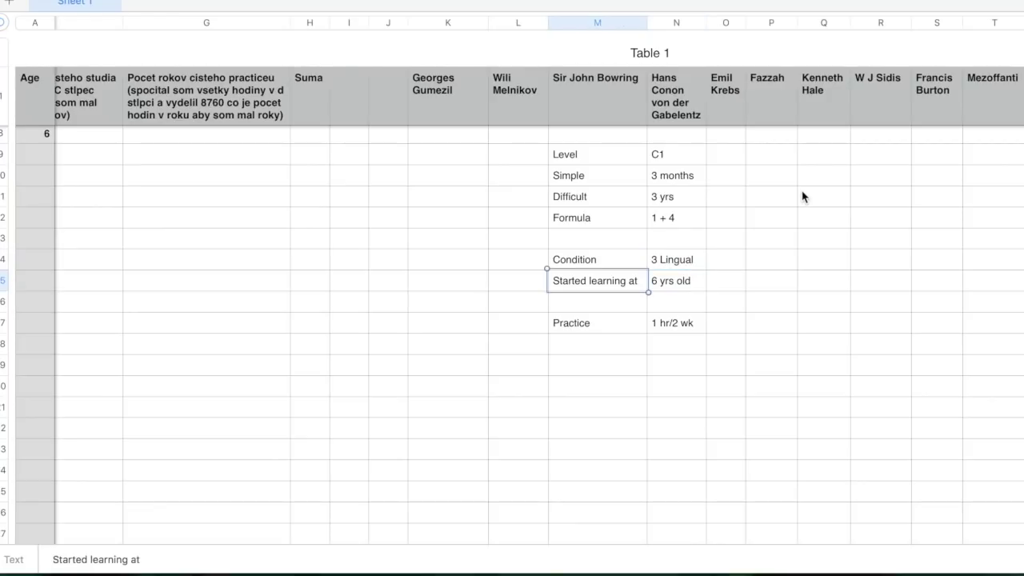
key("Right")
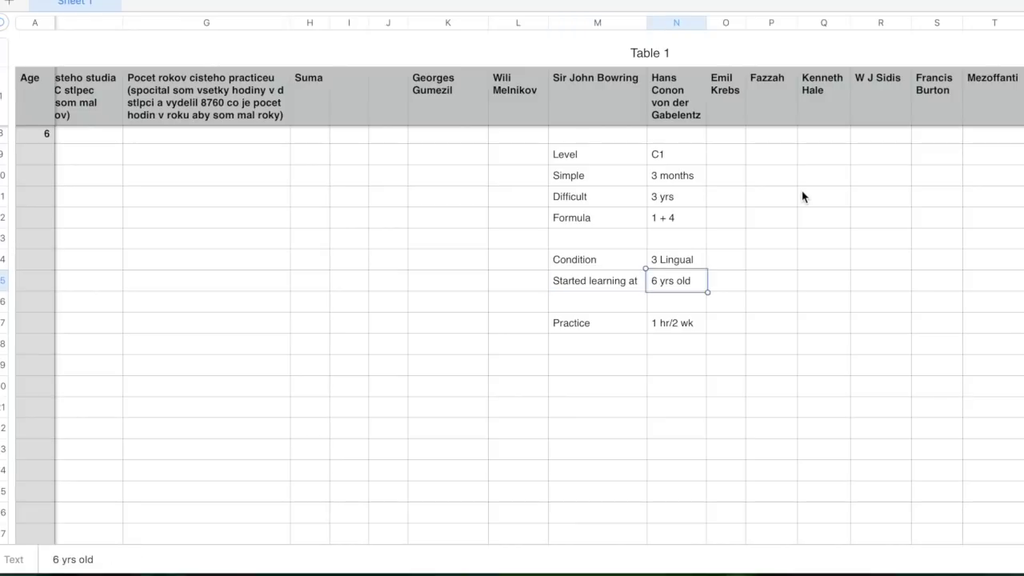
key("Up")
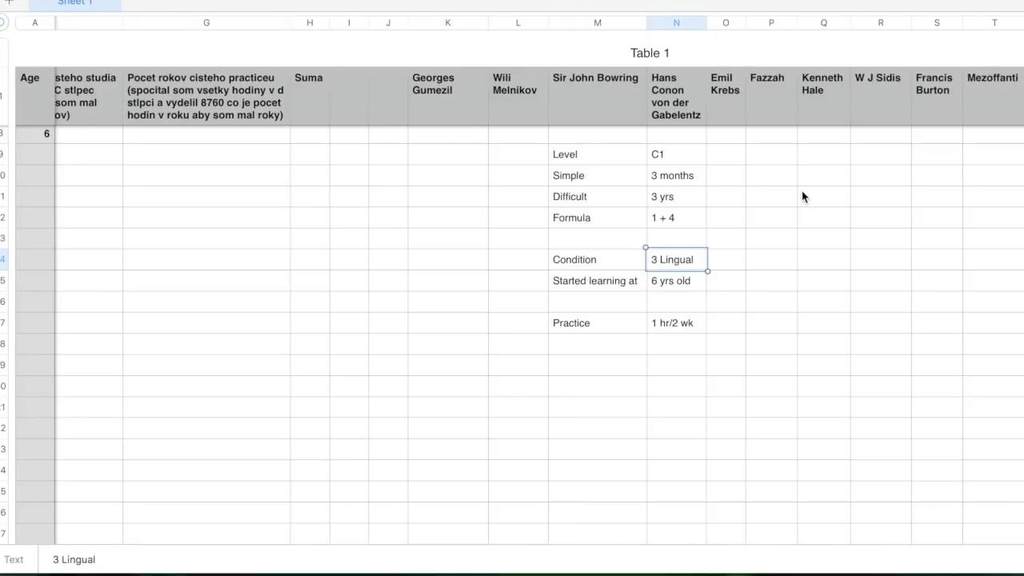
key("Down")
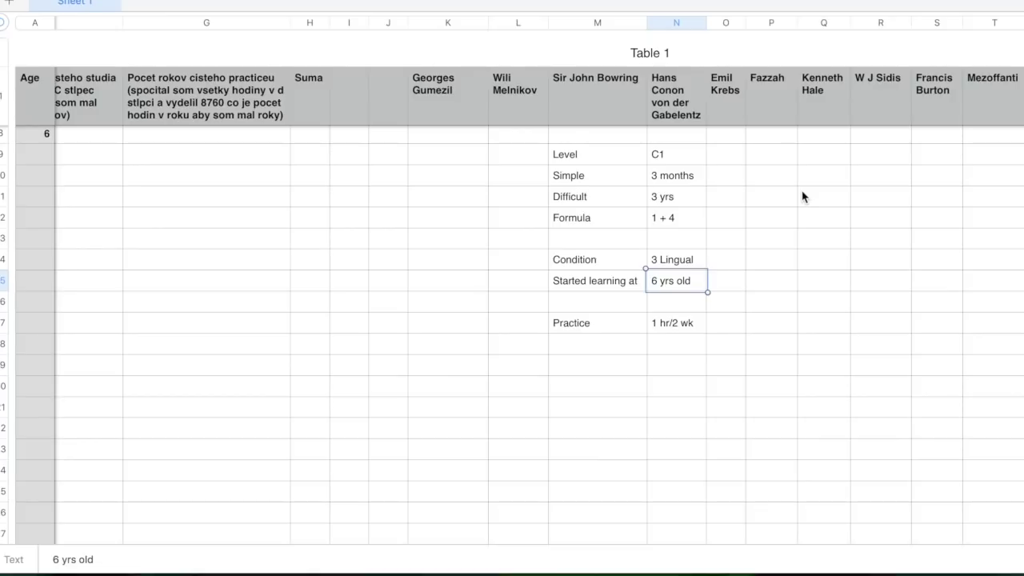
Examine the Practice entry and check it against the Condition and Started learning at values.
key("Left")
key("Down")
key("Down")
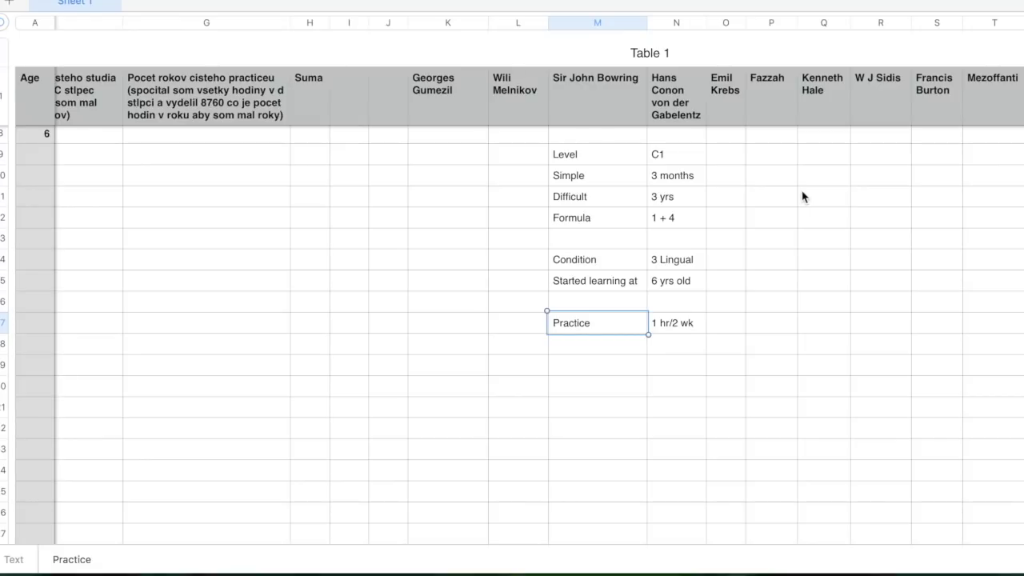
key("Tab")
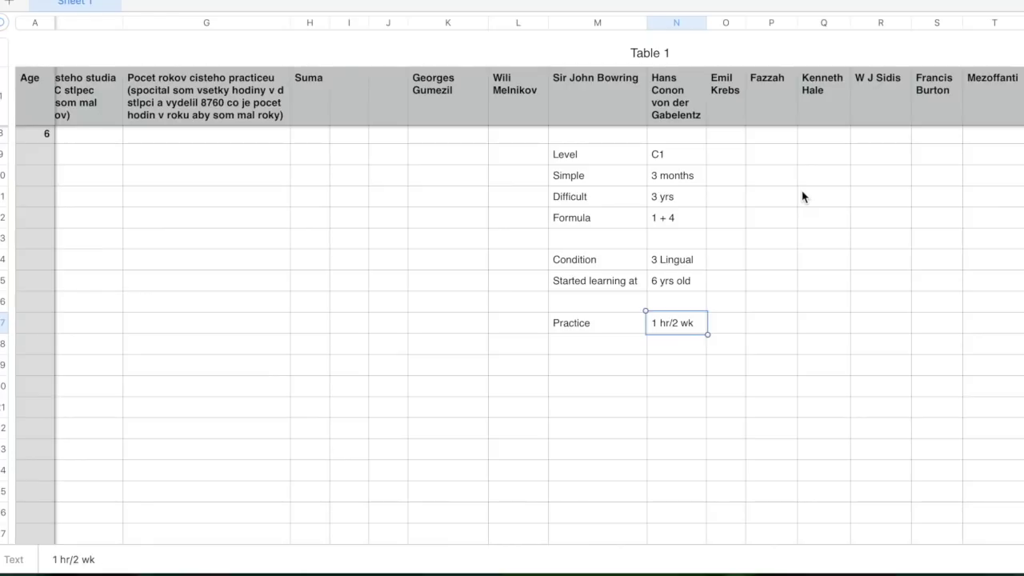
key("Up")
key("Up")
key("Up")
key("Up")
key("Down")
key("Down")
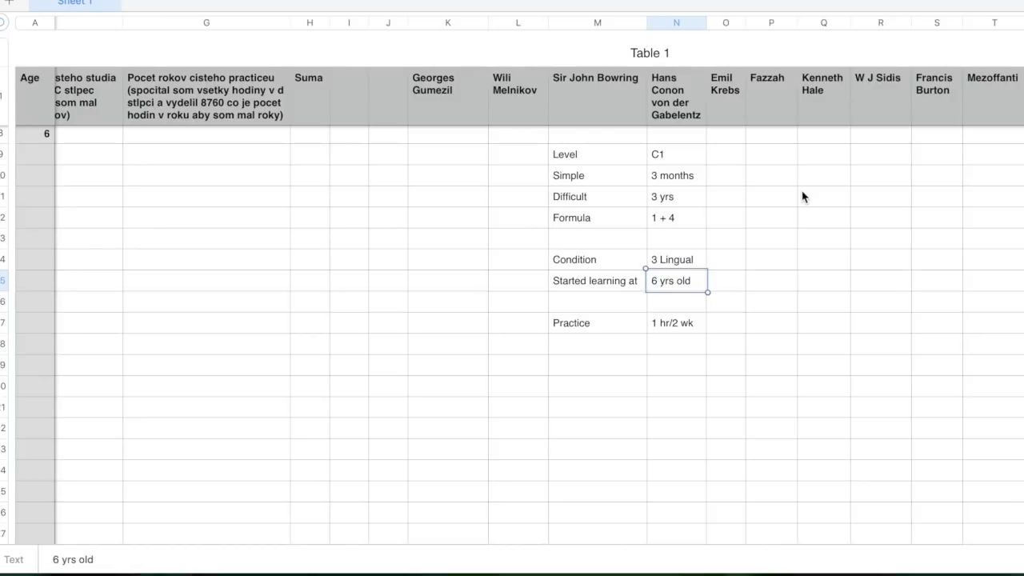
key("Up")
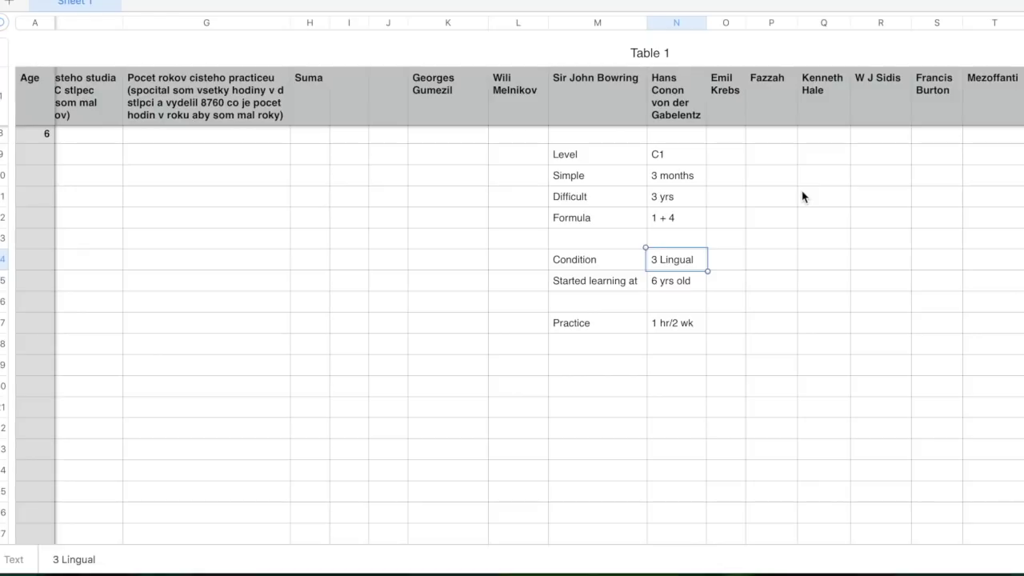
key("Down")
key("Down")
key("Down")
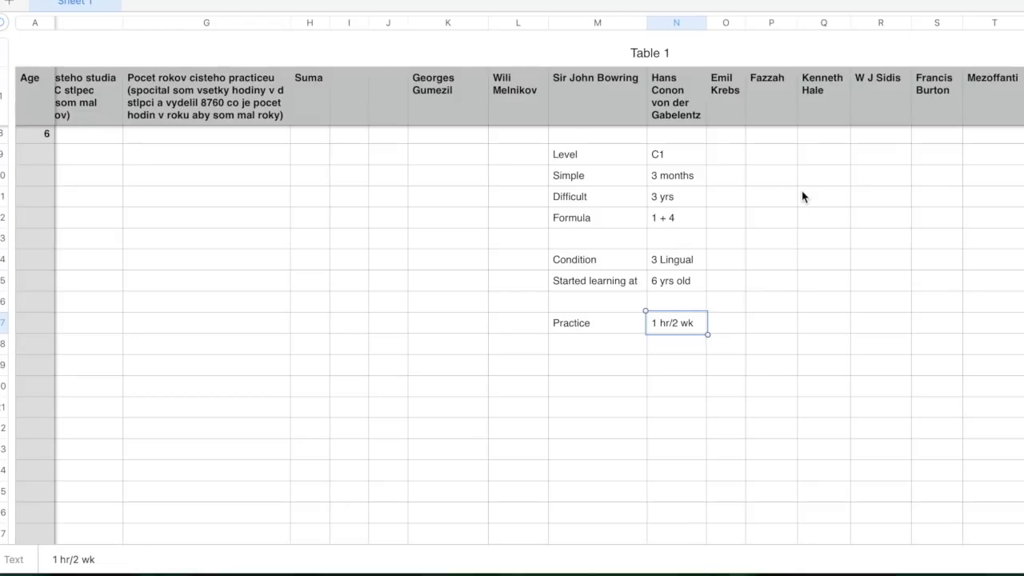
Look over the yearly practice-hours data and the polyglot comparison columns across to the Mezoffanti column.
scroll(593, 180, "left", 8)
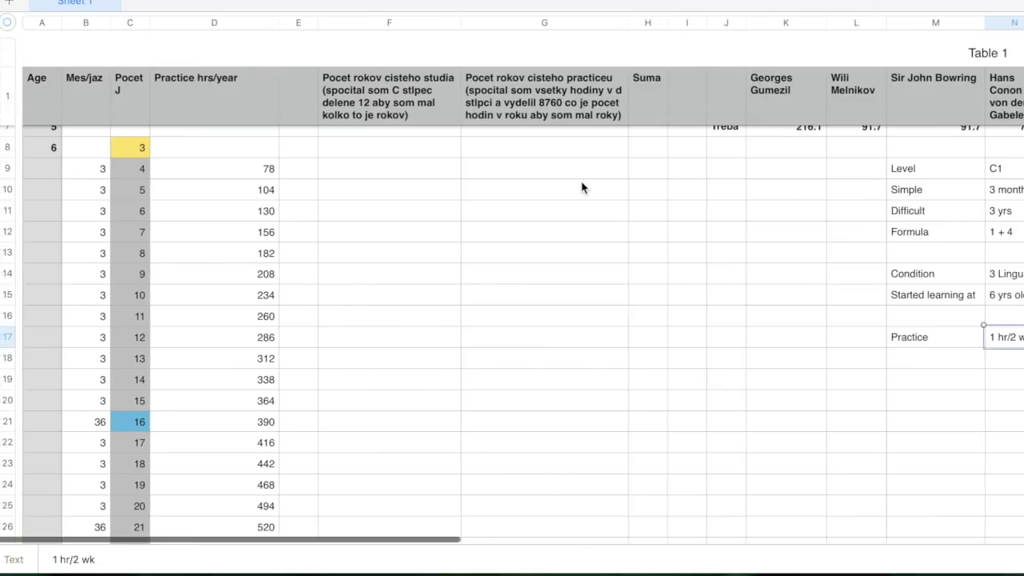
scroll(406, 282, "down", 8)
scroll(407, 280, "down", 20)
scroll(406, 281, "up", 16)
scroll(407, 278, "up", 11)
scroll(406, 279, "right", 10)
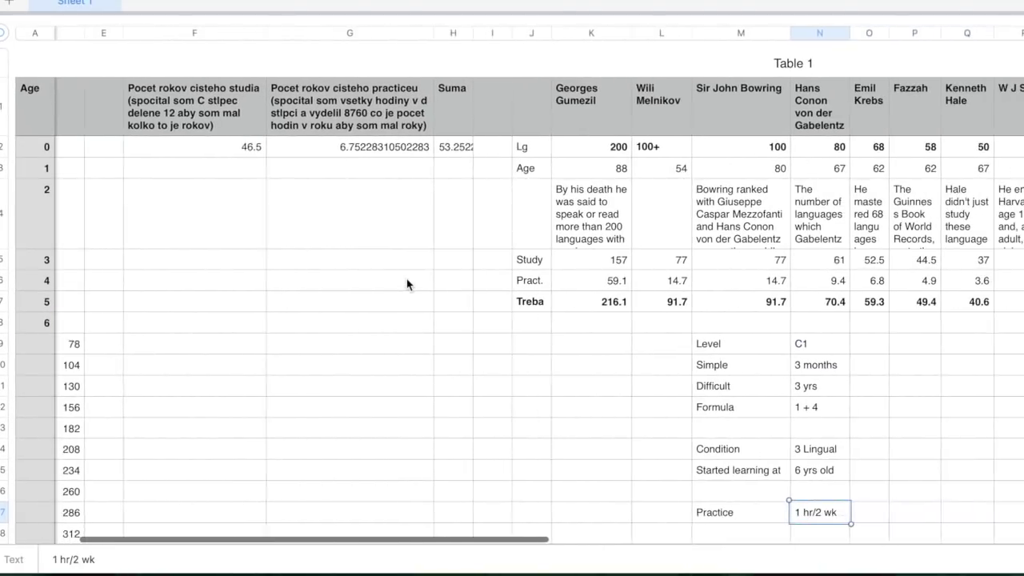
scroll(407, 280, "right", 10)
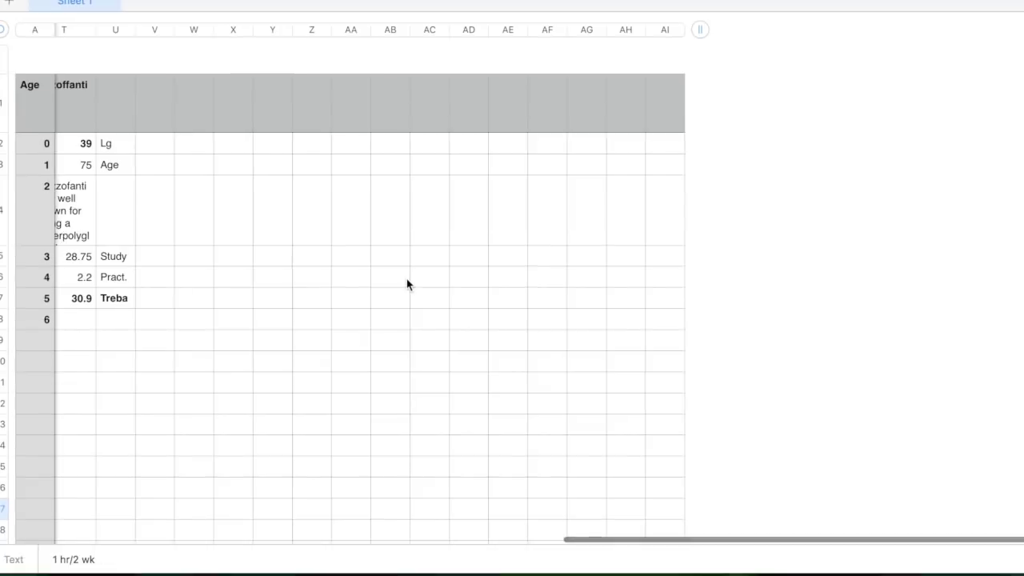
scroll(406, 284, "left", 2)
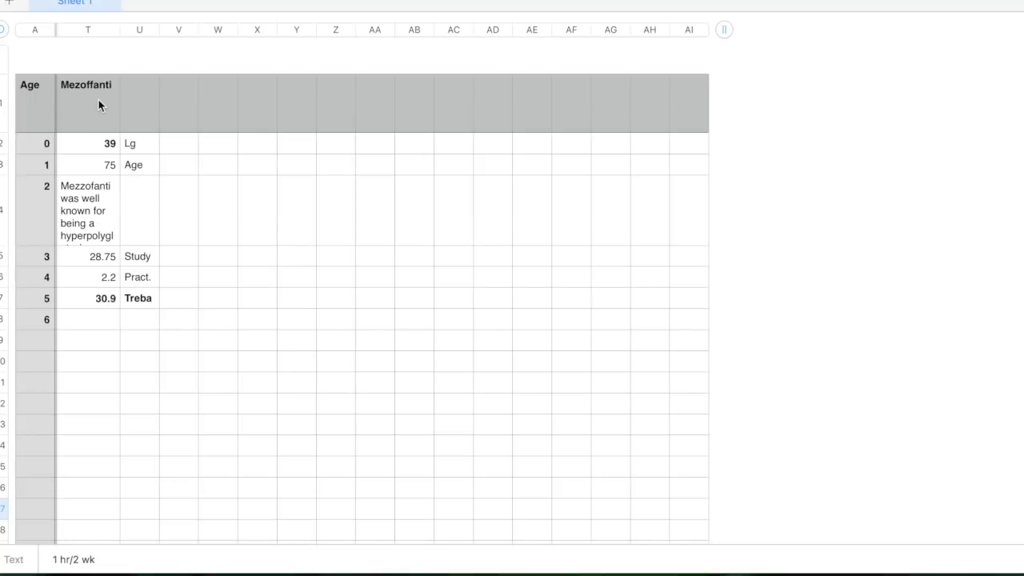
Examine the Mezoffanti column's language count, age, description and Study formula.
left_click(96, 144)
key("Down")
key("Down")
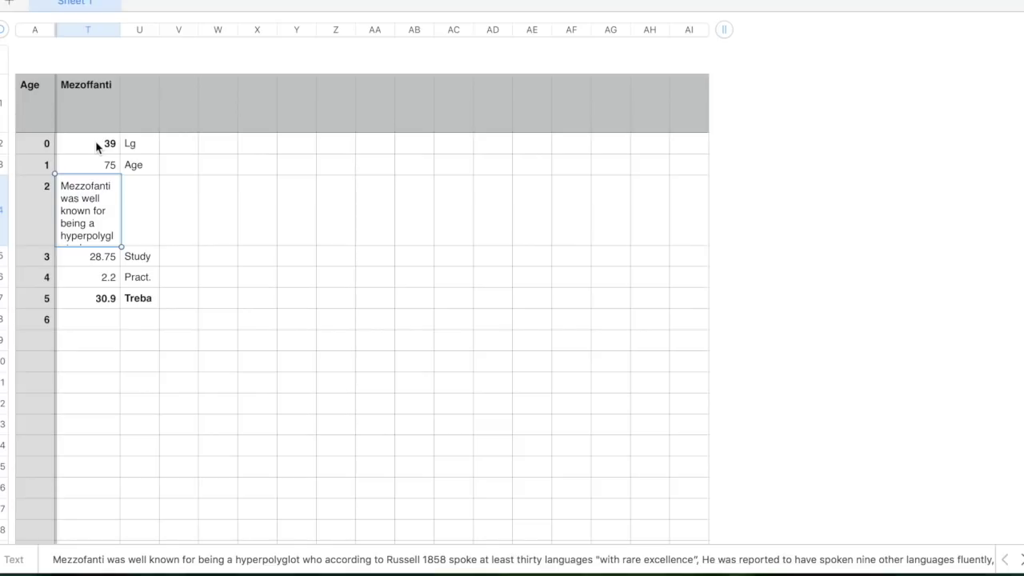
key("Down")
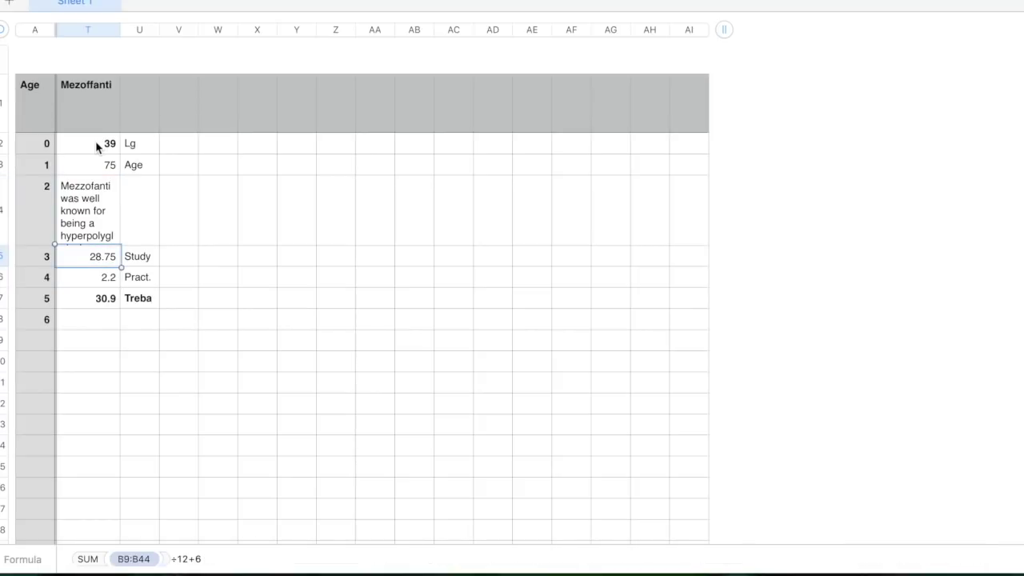
left_click(94, 167)
key("Up")
key("Down")
key("Down")
key("Down")
key("Up")
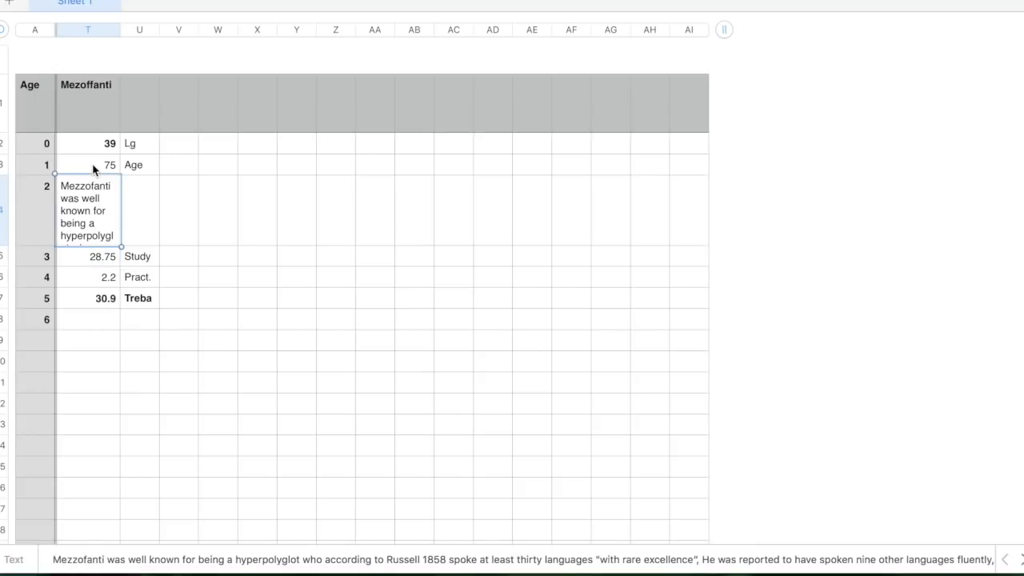
key("Down")
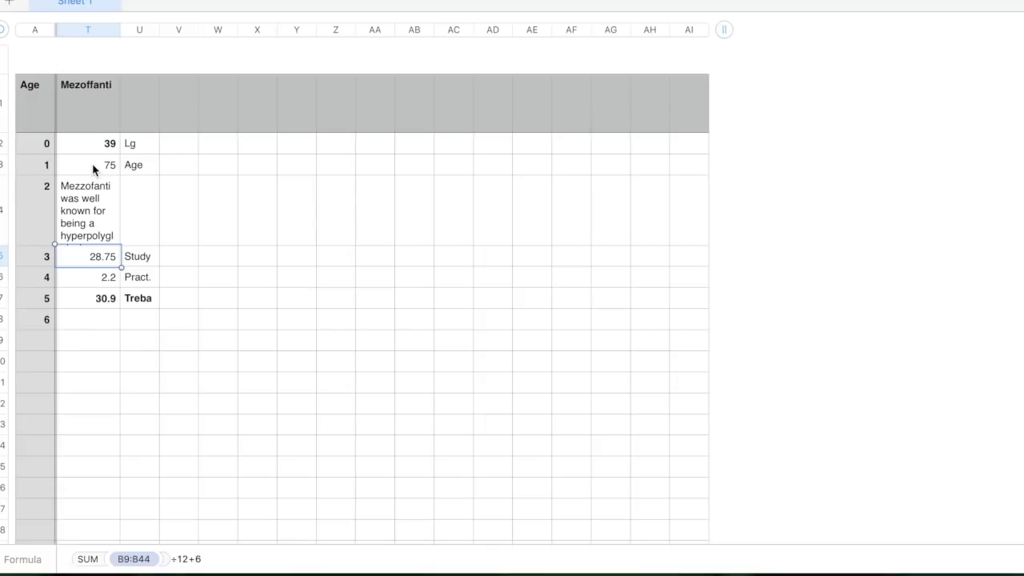
key("Up")
key("Up")
key("Up")
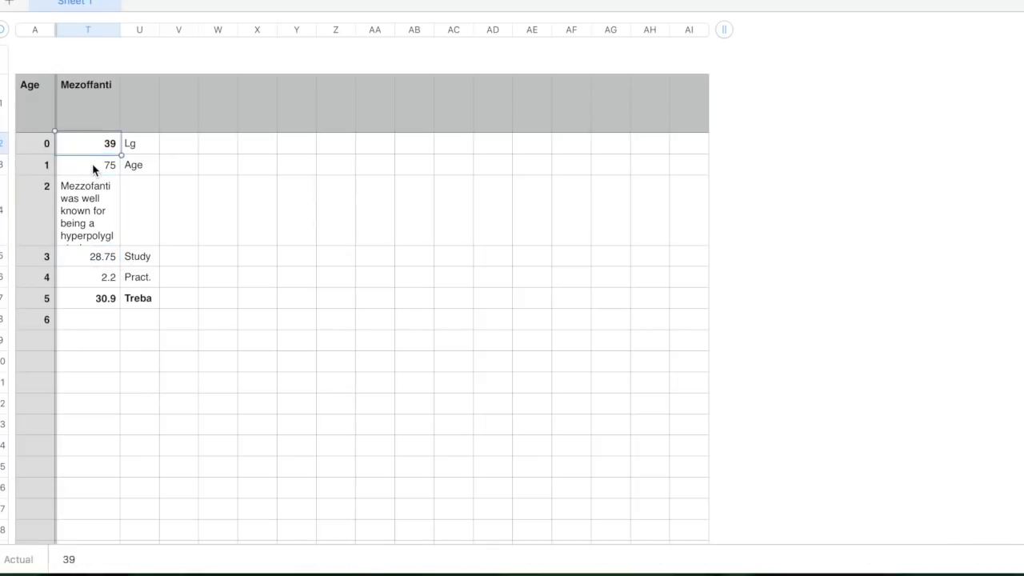
Examine the Mezoffanti column's Pract. formula against its Study formula, then the Treba formula.
key("Down")
key("Down")
key("Down")
key("Down")
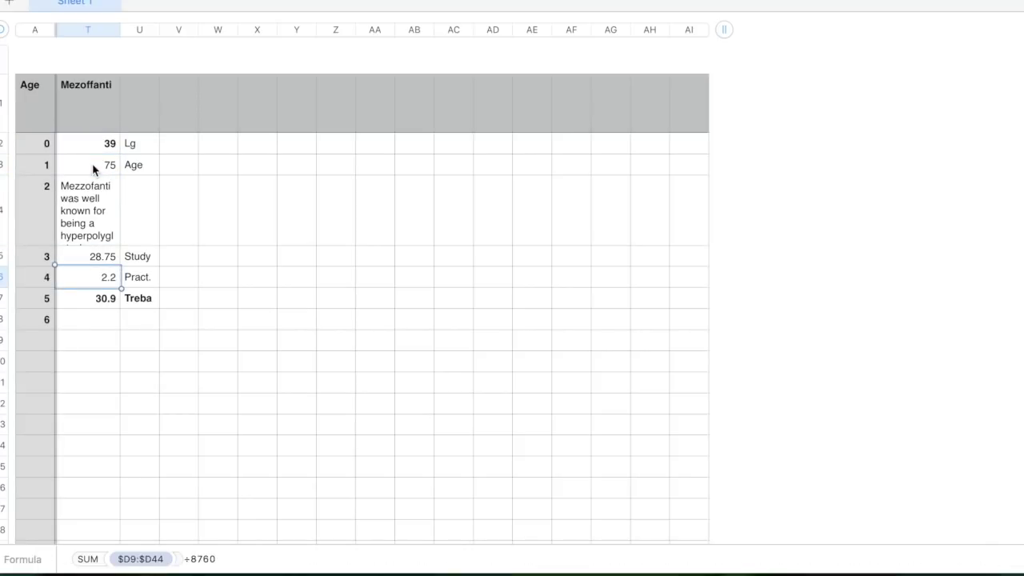
key("Up")
key("Down")
key("Up")
key("Down")
key("Down")
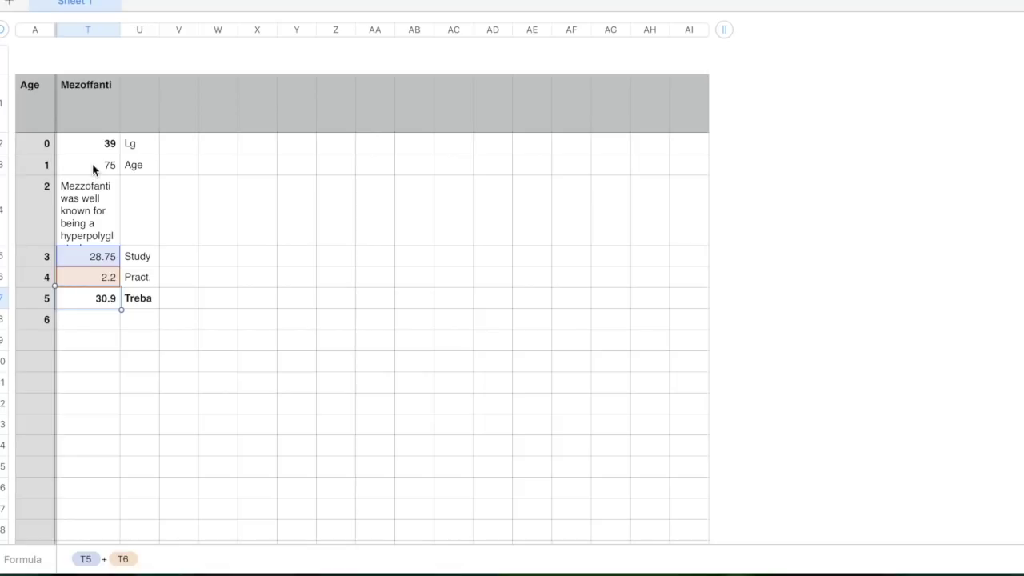
Compare Mezoffanti's language count and age with the Treba total of study and practice years.
key("Up")
key("Up")
key("Up")
key("Up")
key("Up")
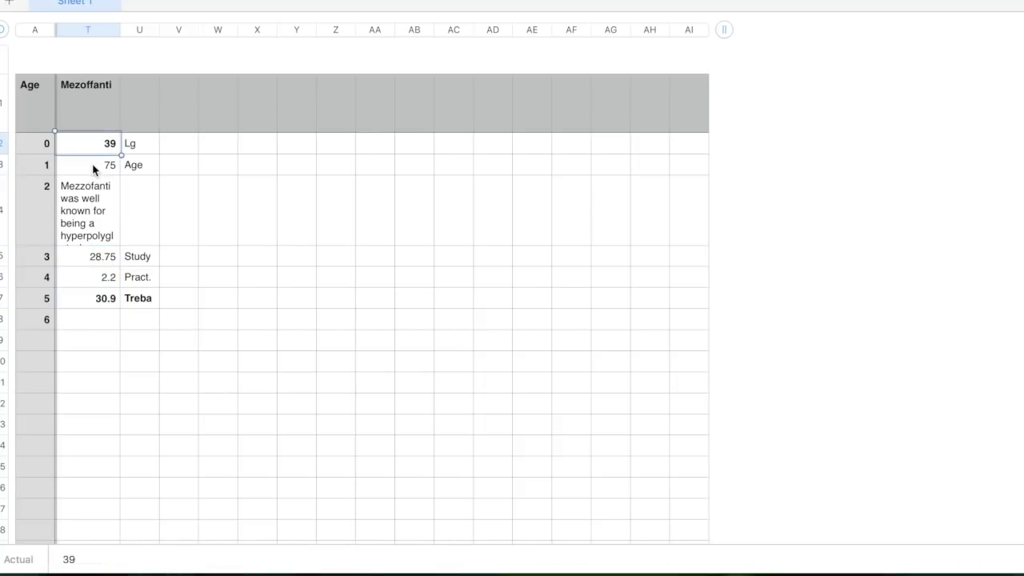
key("Down")
key("Down")
key("Down")
key("Down")
key("Down")
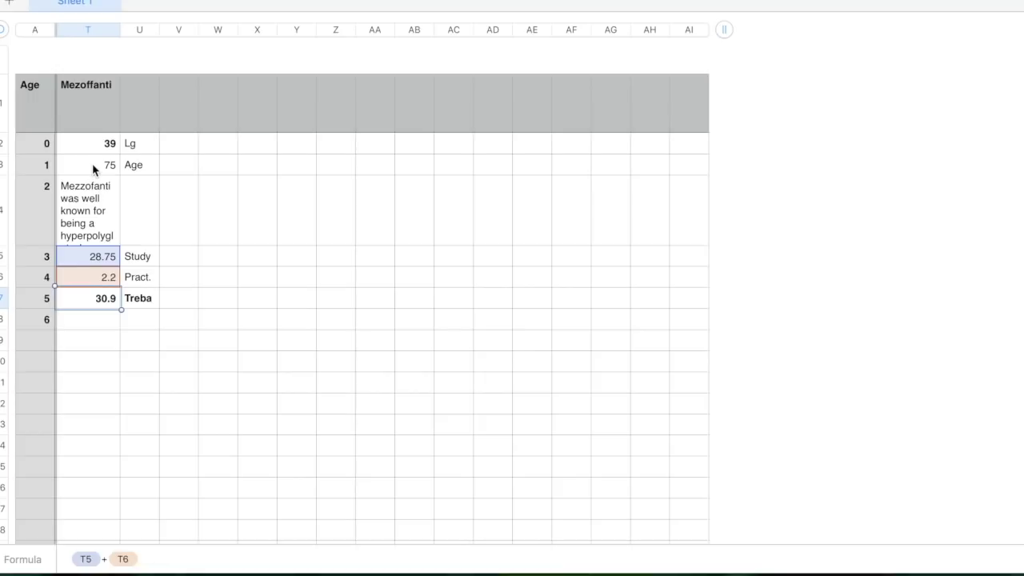
Read the Francis Burton column's description and check it against his age and language count.
key("Left")
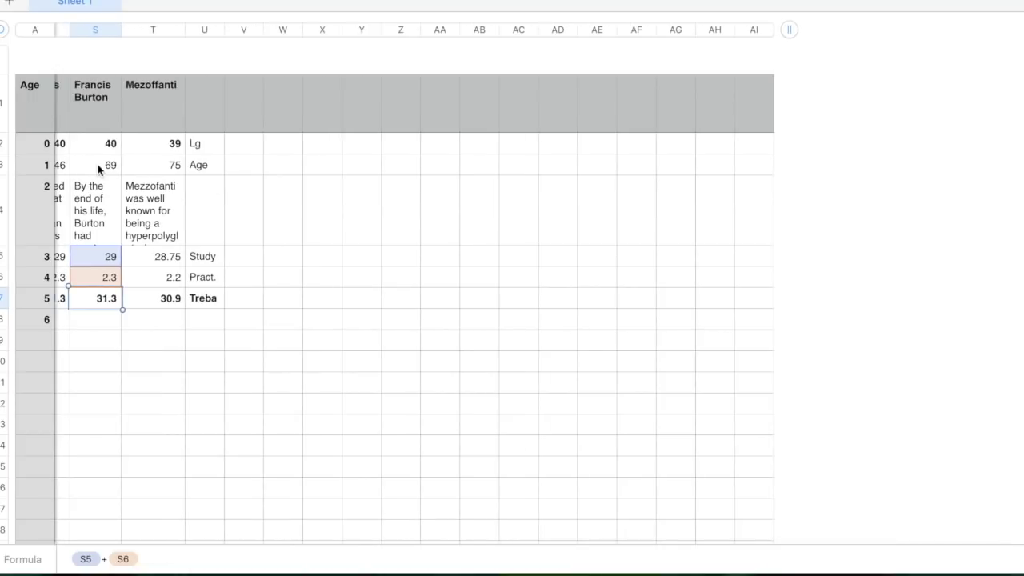
key("Up")
key("Up")
key("Up")
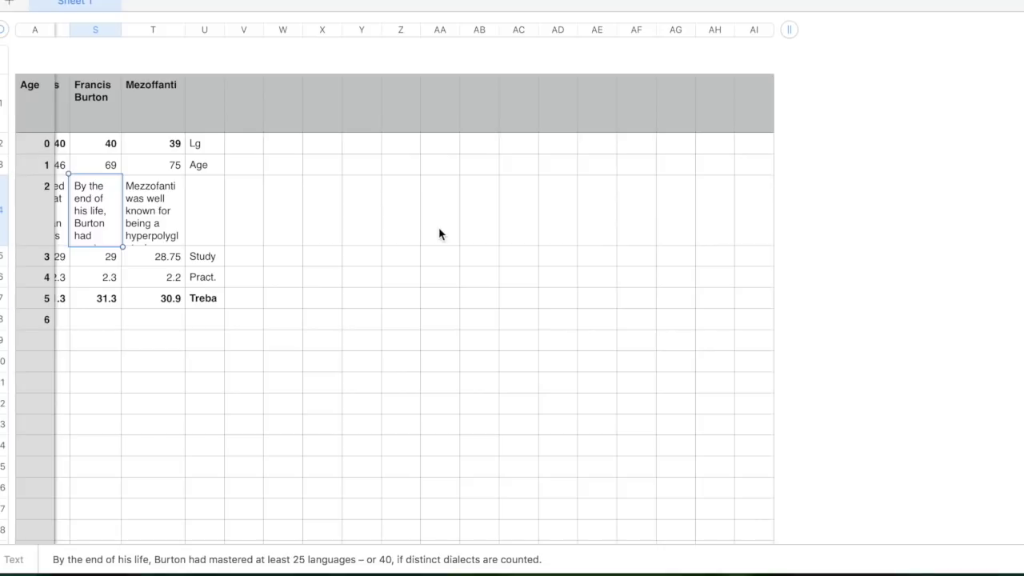
key("Up")
key("Up")
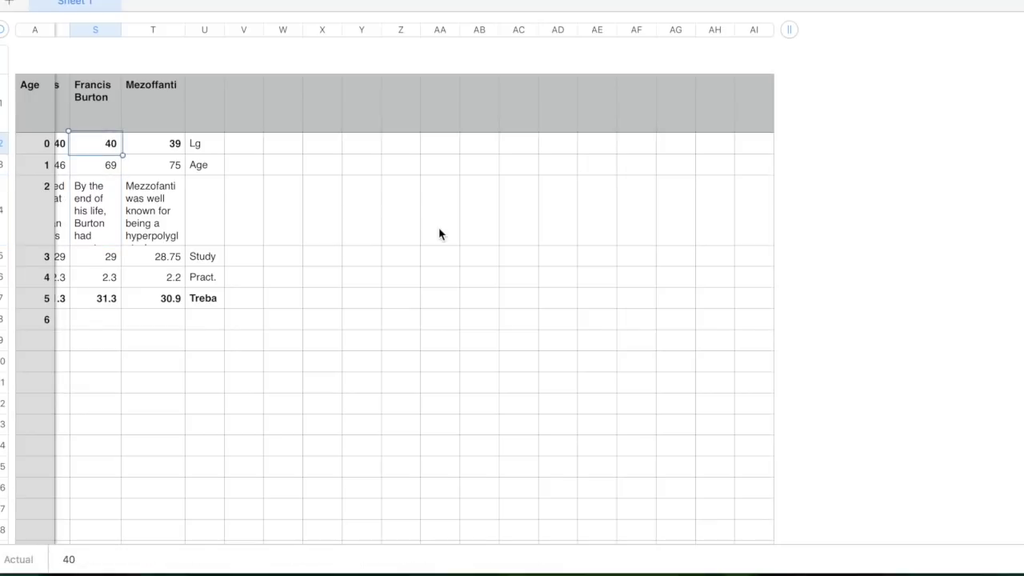
key("Down")
key("Down")
key("Down")
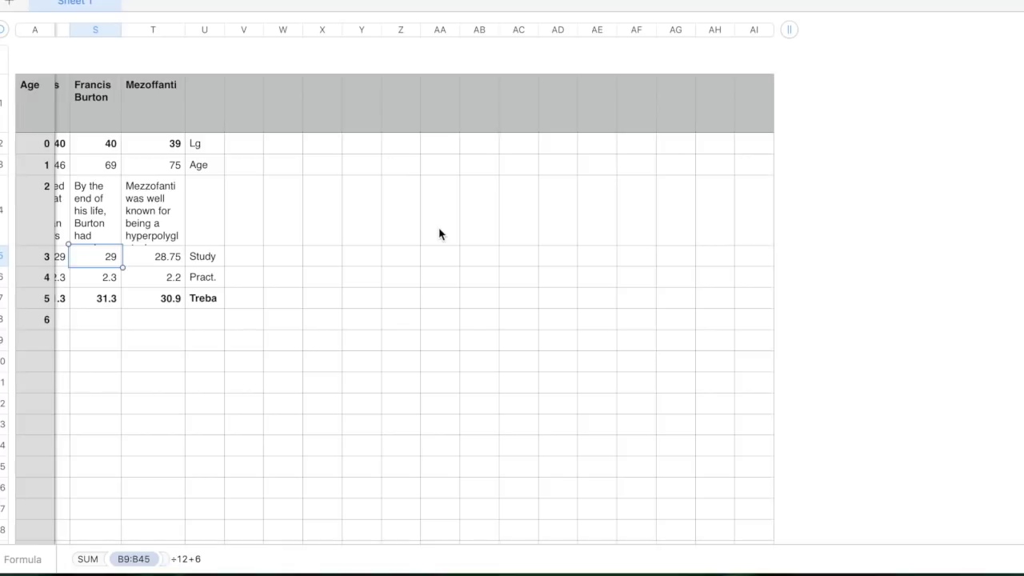
key("Down")
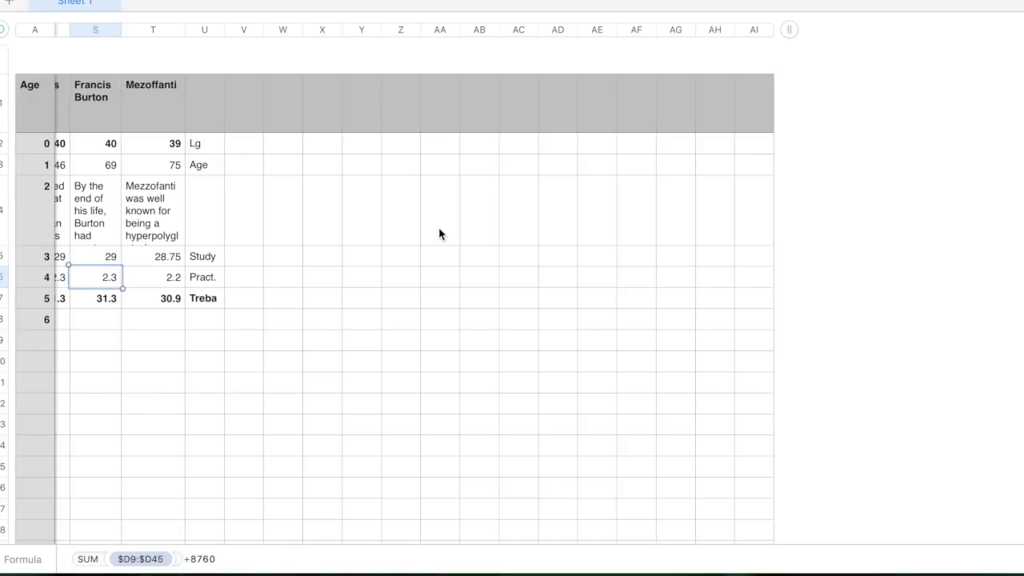
key("Down")
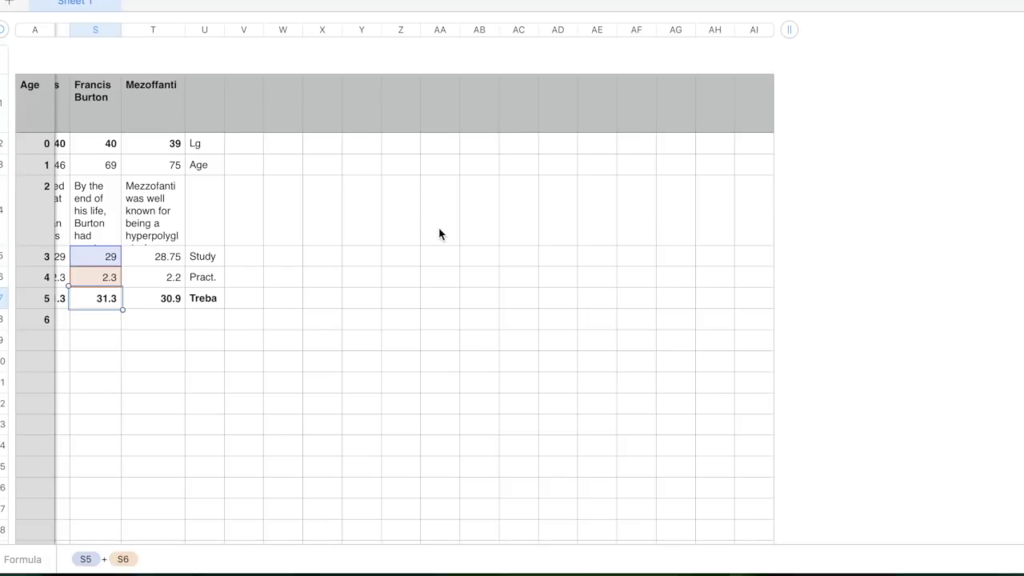
Review the W J Sidis column's language count, age and description.
key("Left")
key("Up")
key("Up")
key("Up")
key("Up")
key("Up")
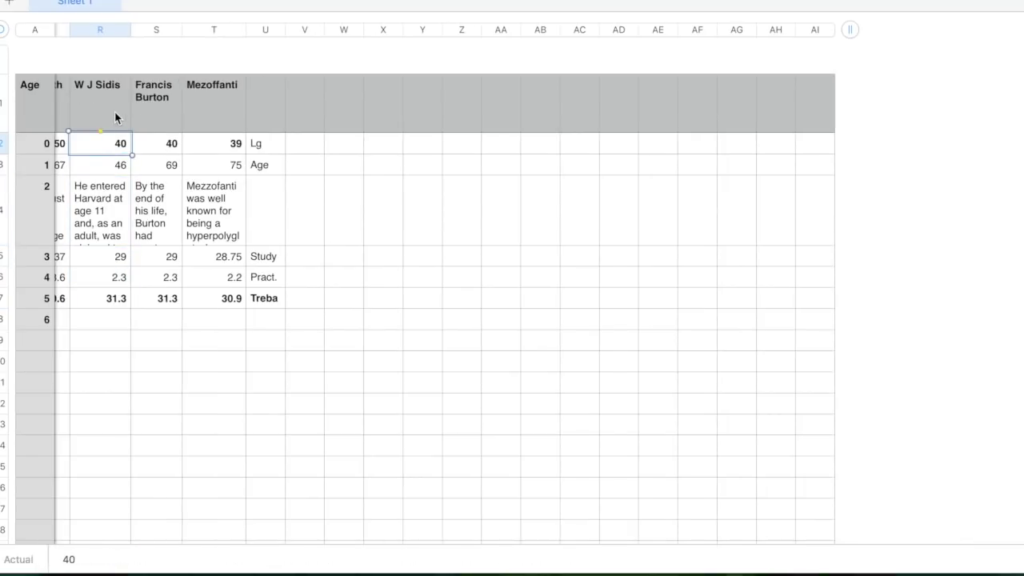
key("Down")
key("Down")
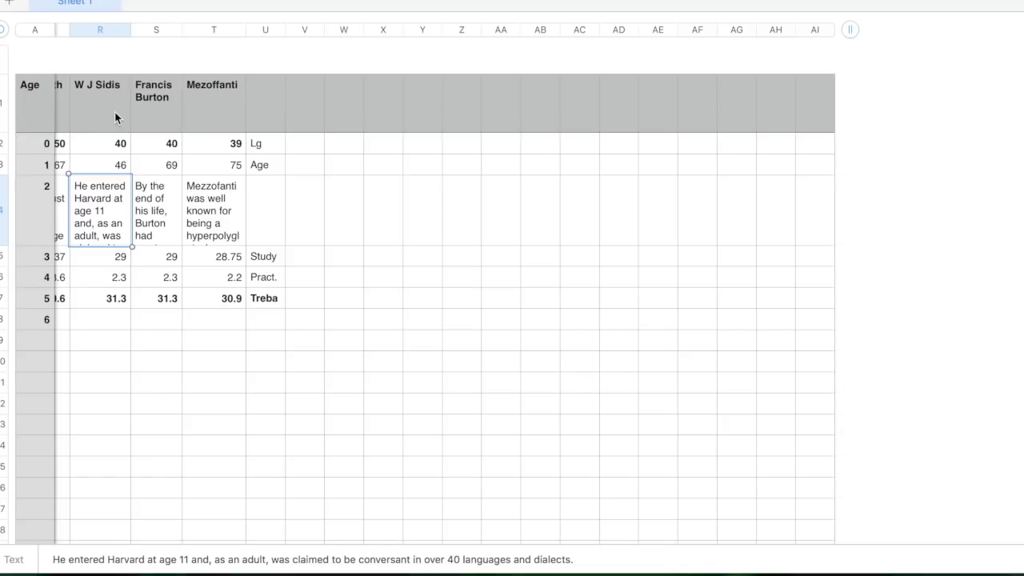
Go through the W J Sidis column from the language count to the Study, Pract. and Treba formulas.
key("Up")
key("Up")
key("Down")
key("Down")
key("Down")
key("Down")
key("Down")
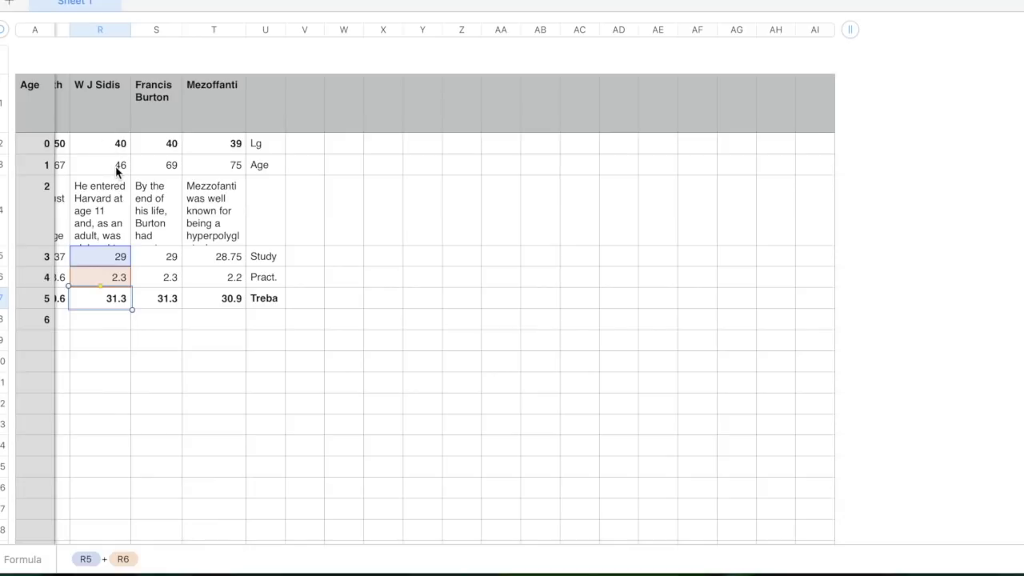
Compare W J Sidis's age with the Treba years in the same column.
left_click(106, 166)
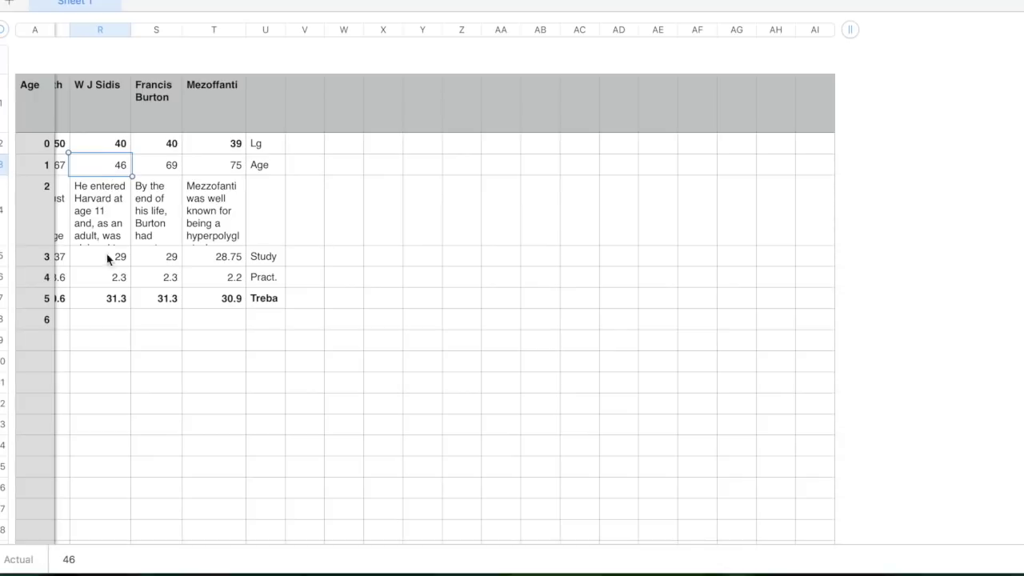
left_click(94, 305)
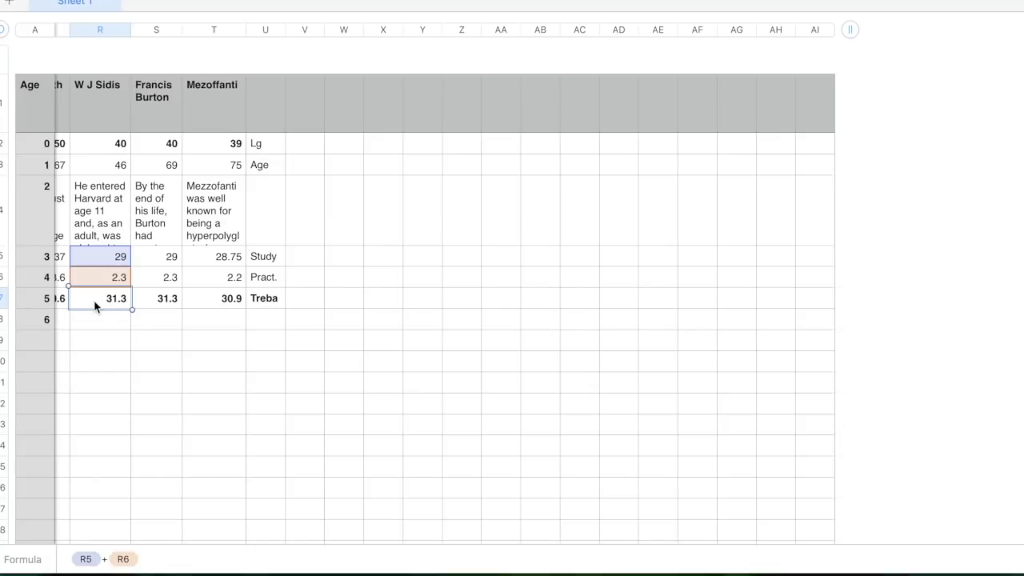
left_click(118, 166)
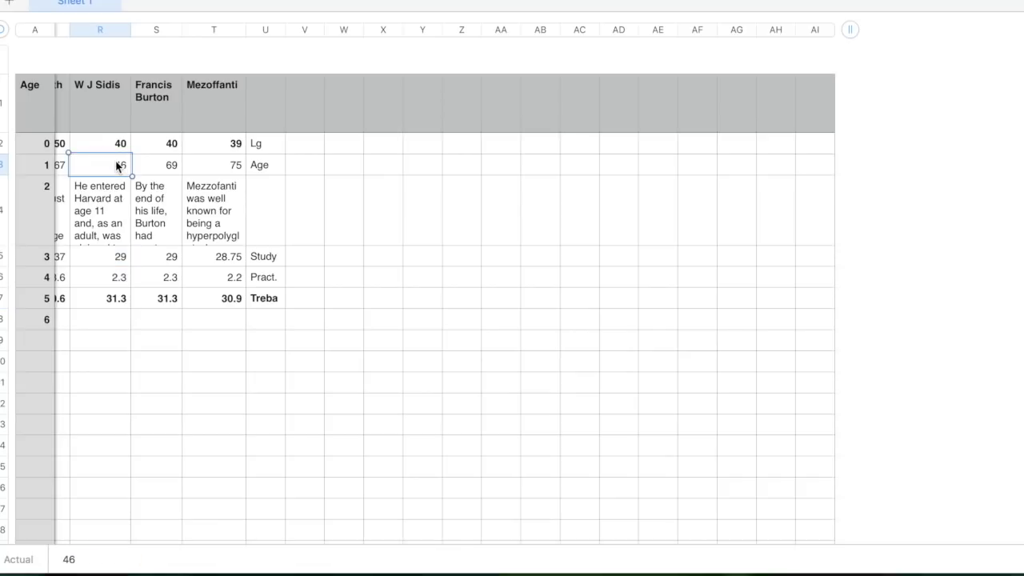
key("Left")
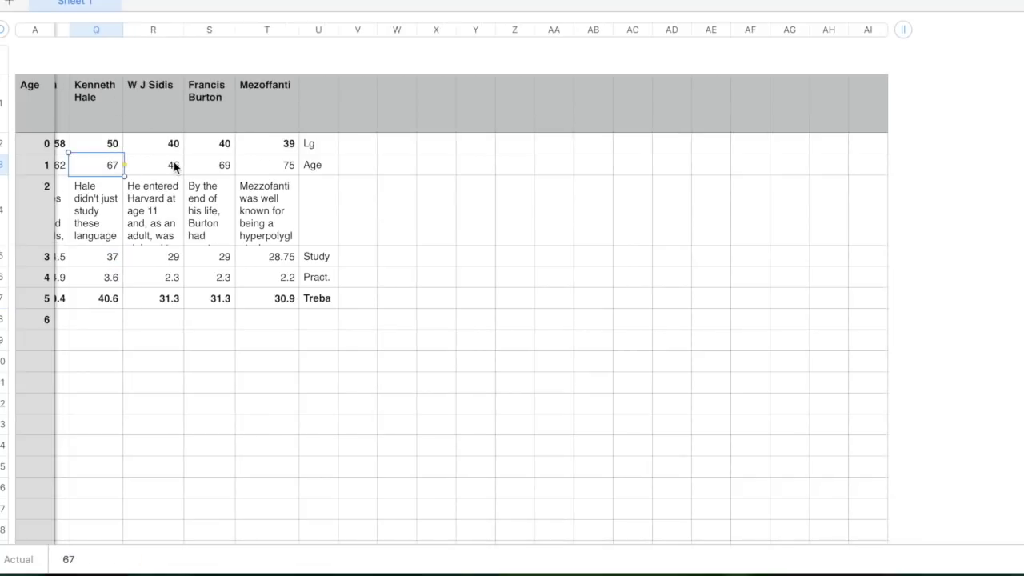
key("Down")
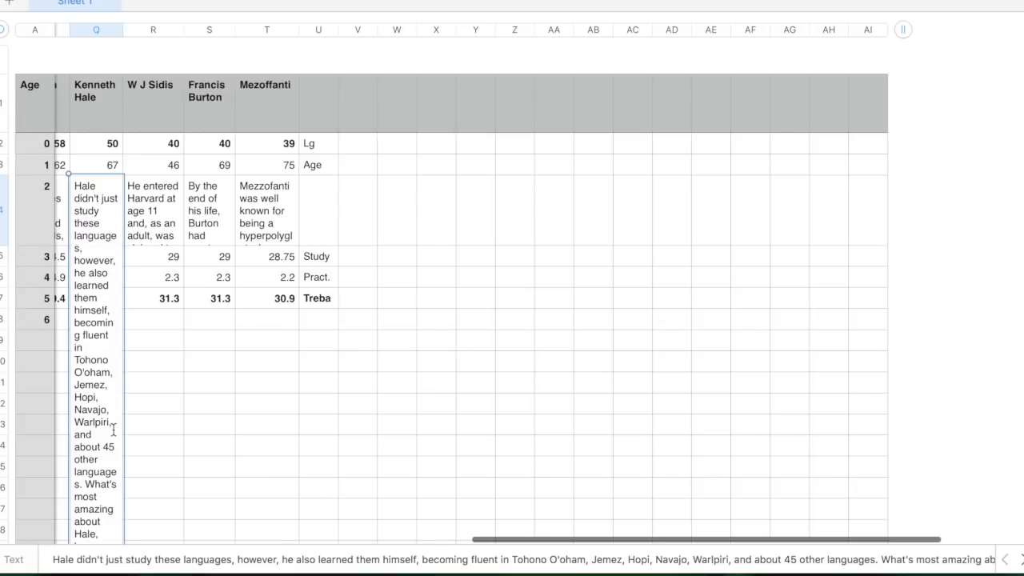
scroll(110, 425, "down", 10)
scroll(113, 435, "down", 2)
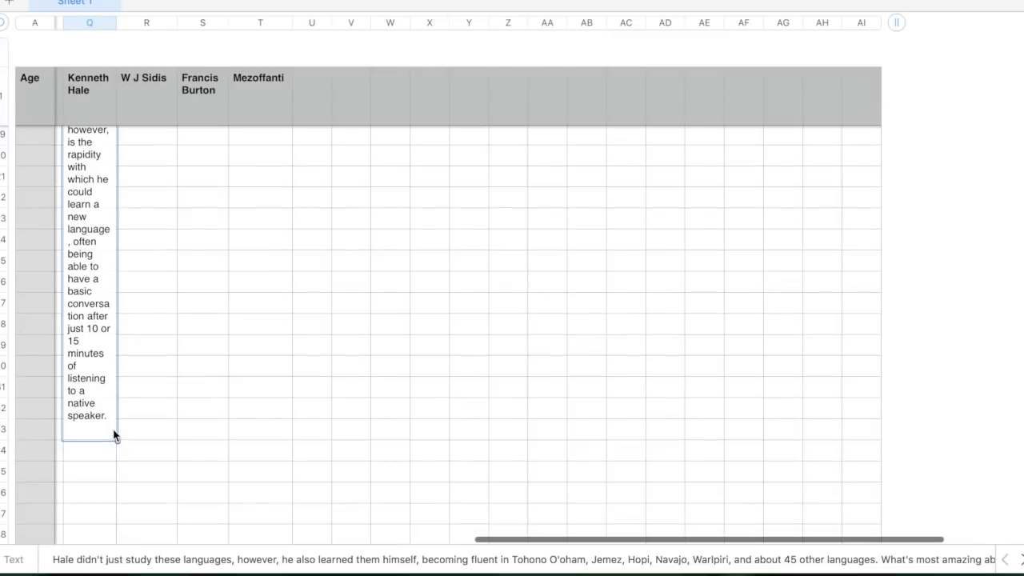
scroll(102, 165, "up", 3)
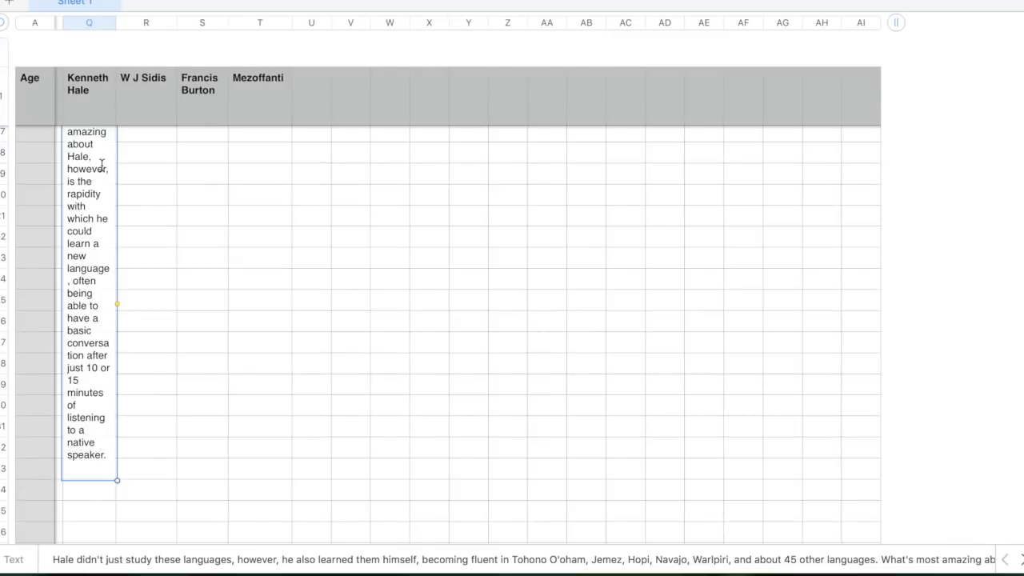
scroll(104, 273, "down", 1)
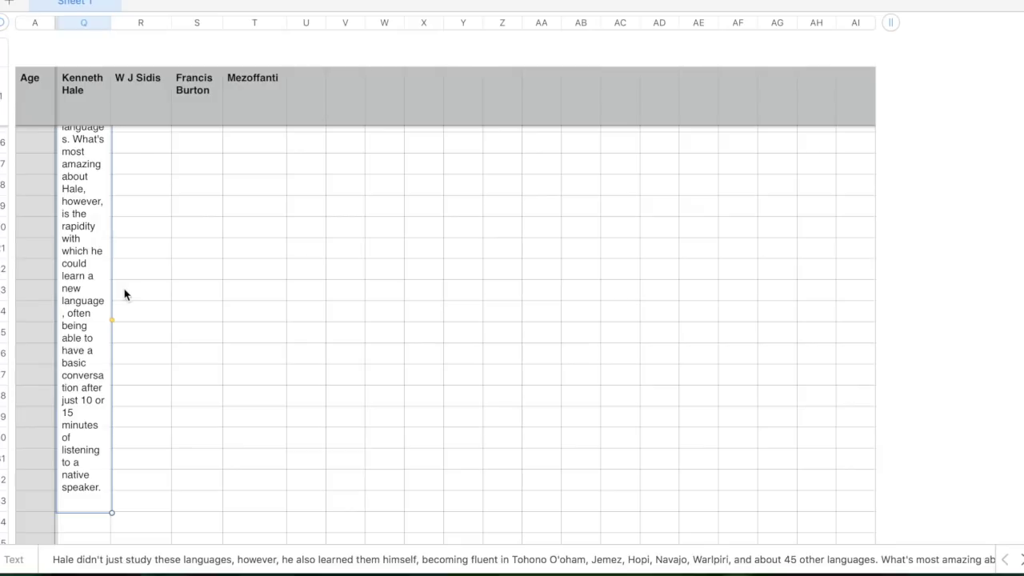
scroll(123, 293, "up", 5)
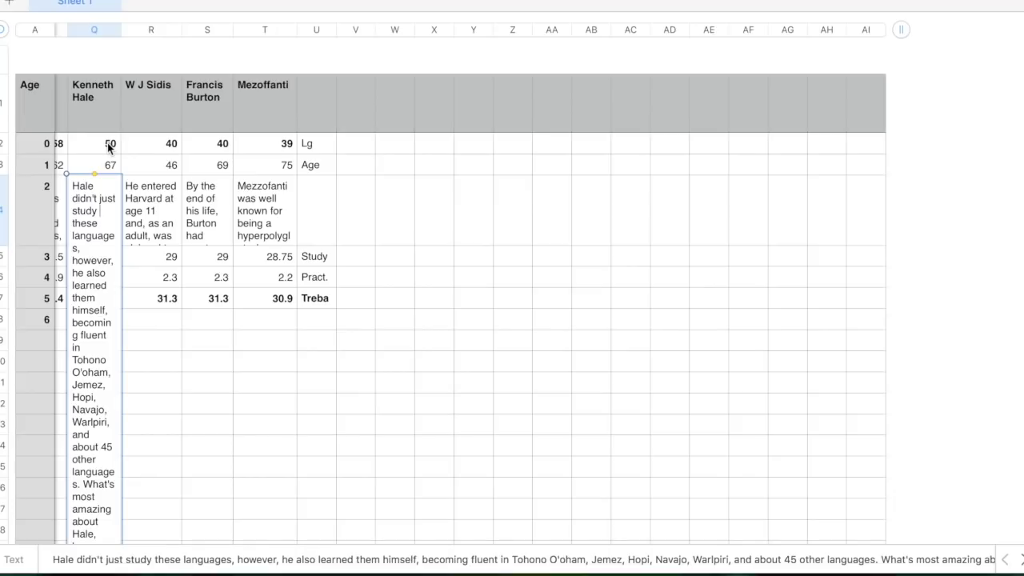
Check Kenneth Hale's language count and age against the Study, Pract. and Treba entries.
left_click(110, 147)
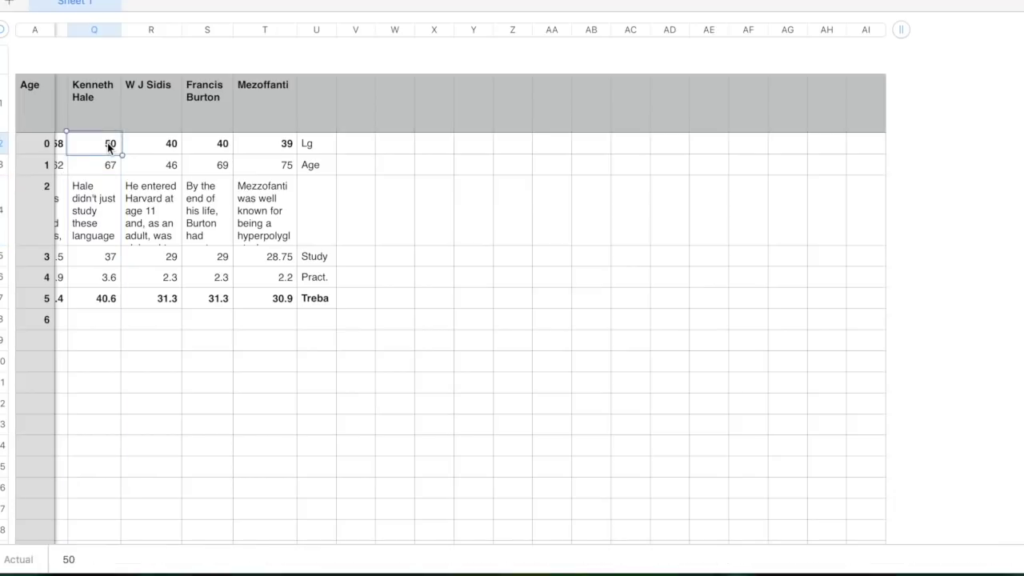
key("Down")
key("Down")
key("Down")
key("Down")
key("Down")
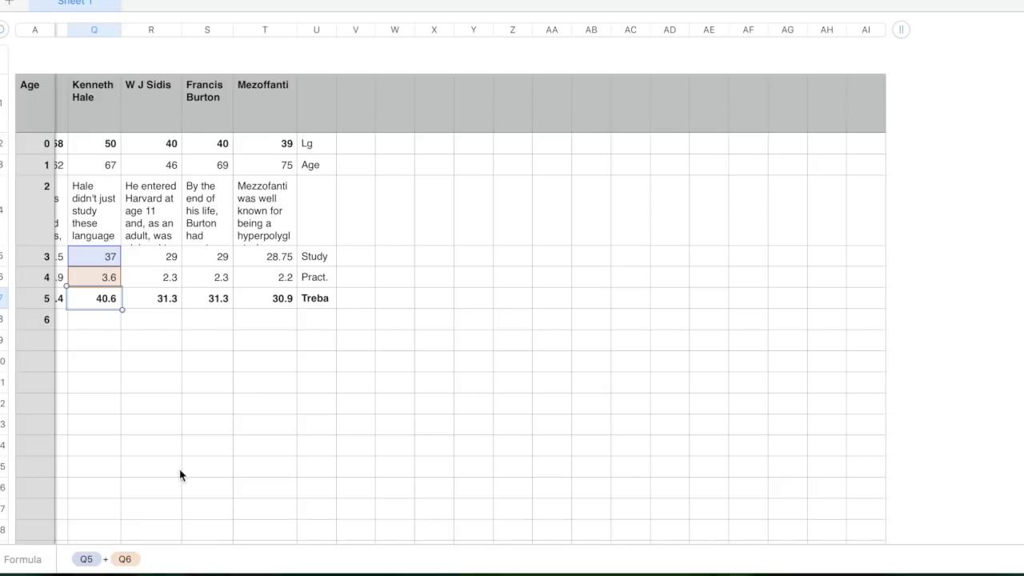
Review the Fazzah column's name, description and language count.
scroll(180, 476, "left", 2)
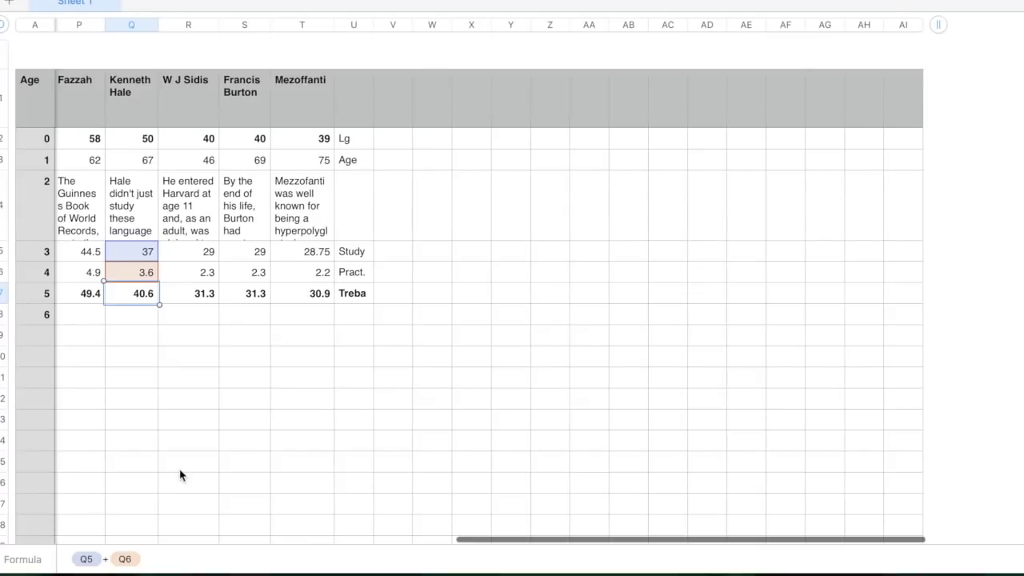
scroll(180, 393, "left", 2)
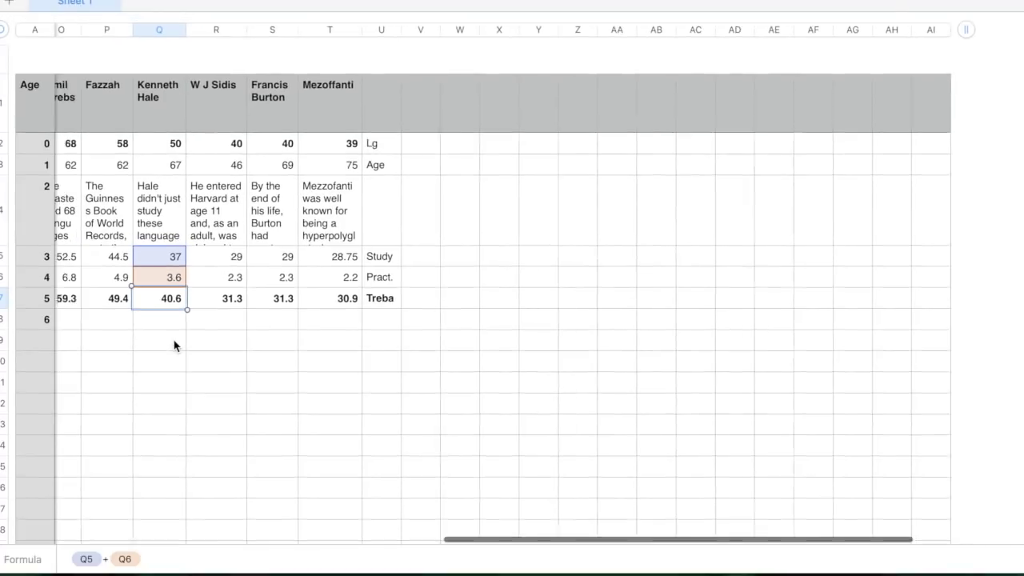
left_click(135, 110)
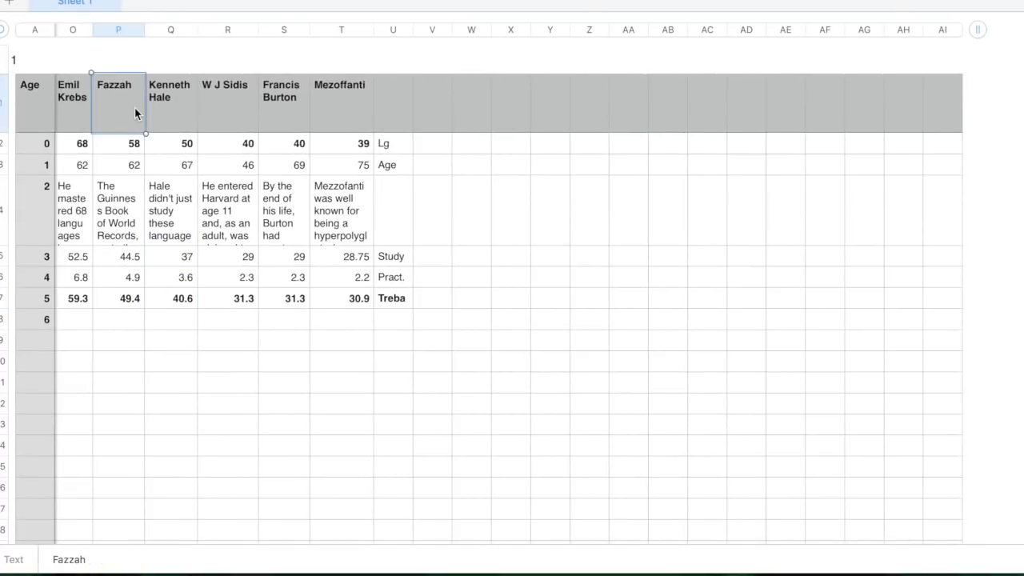
key("Down")
key("Down")
key("Down")
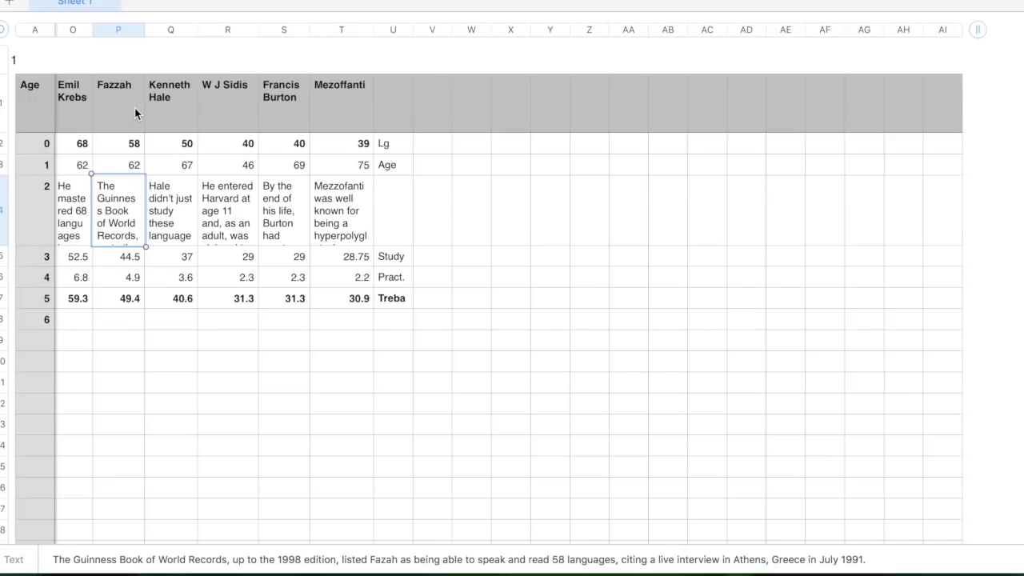
key("Up")
key("Up")
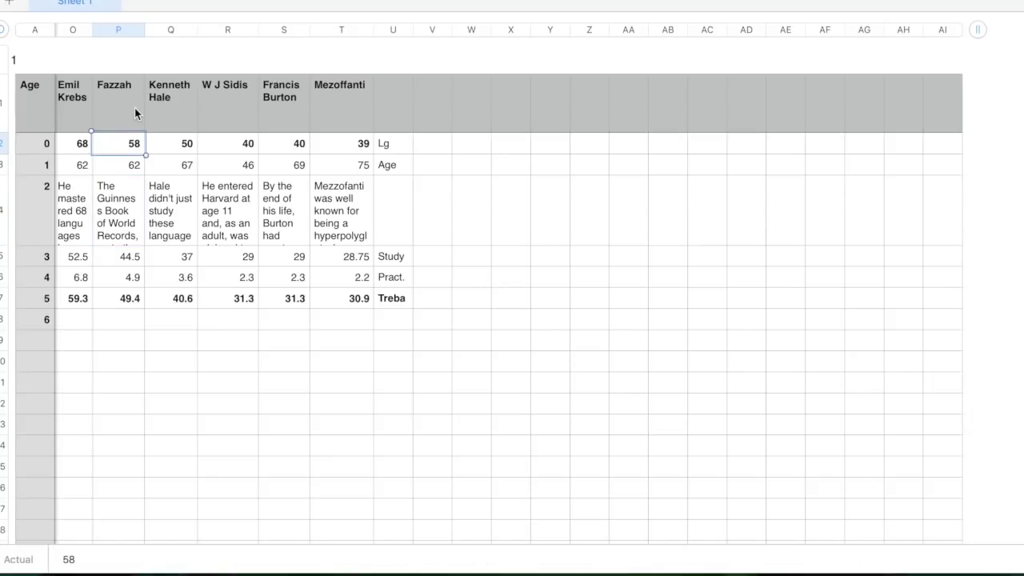
Examine Fazzah's Study, Pract. and Treba entries and compare the Treba years with his age.
key("Down")
key("Down")
key("Down")
key("Down")
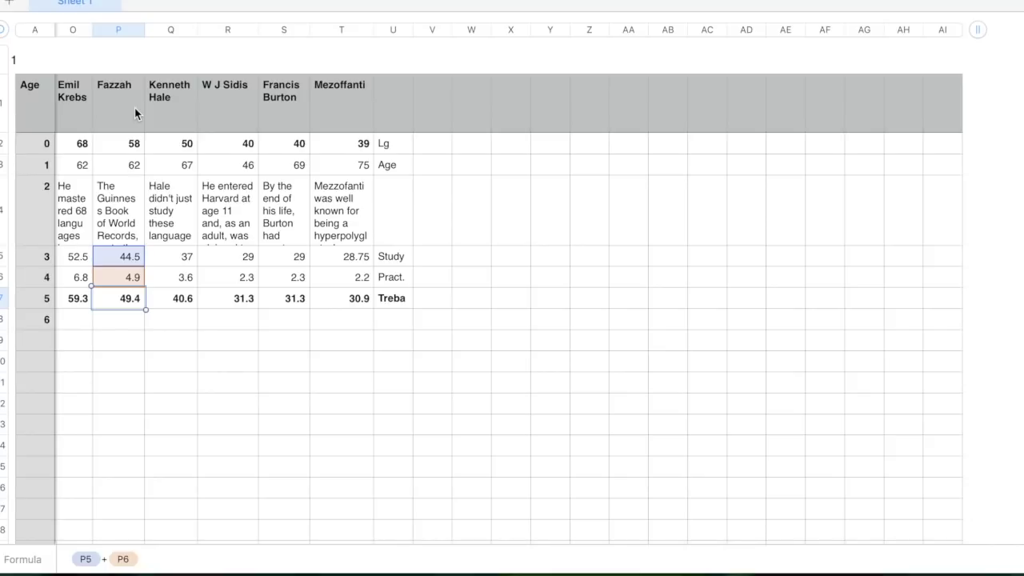
key("Up")
key("Up")
key("Up")
key("Up")
key("Up")
key("Down")
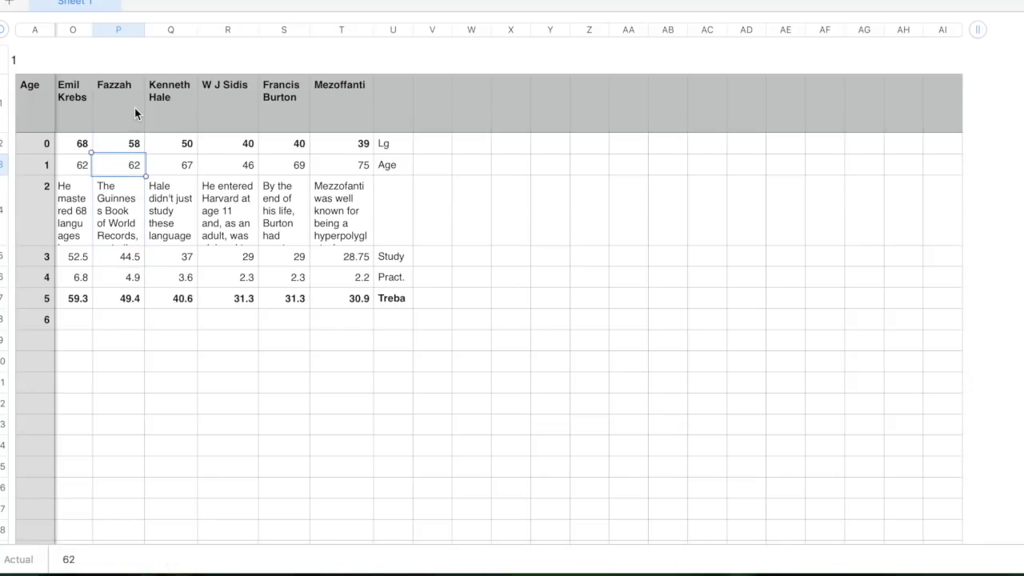
Review the Emil Krebs column's language count, description and age.
key("Down")
key("Down")
key("Left")
key("Up")
key("Up")
key("Up")
key("Down")
key("Down")
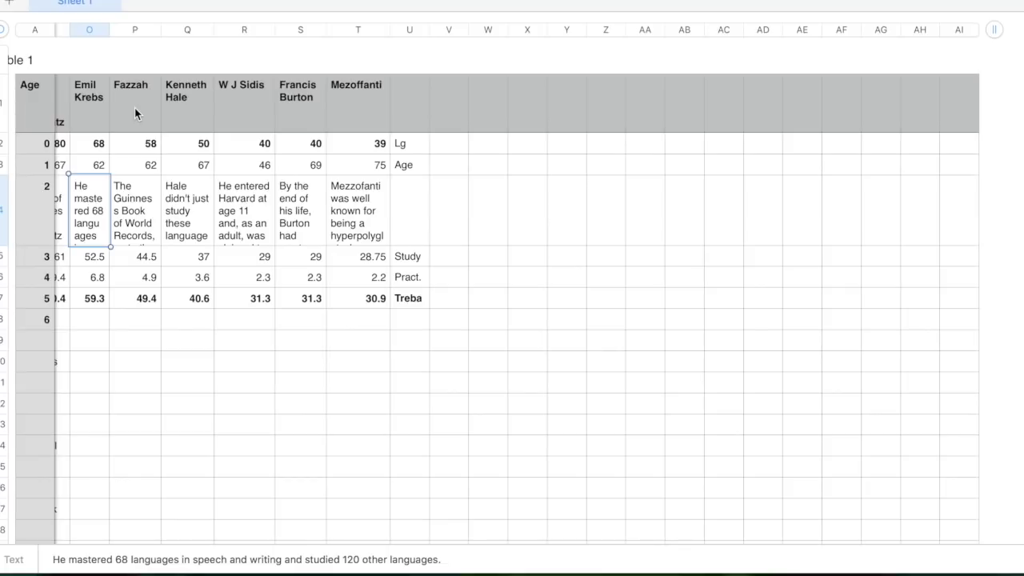
key("Up")
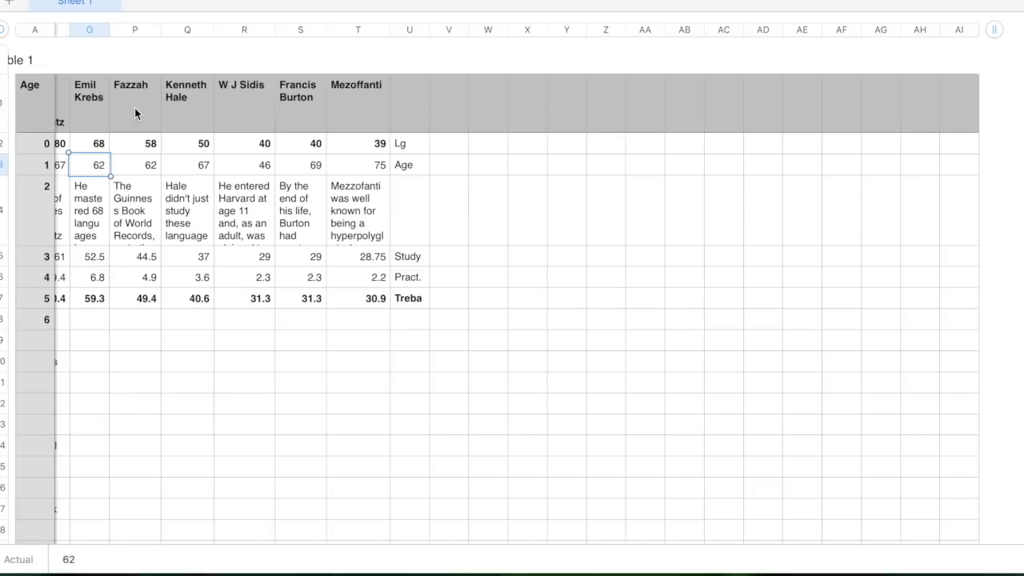
Inspect Emil Krebs's Study, Pract. and Treba entries and return to the top of his column.
key("Down")
key("Down")
key("Down")
key("Down")
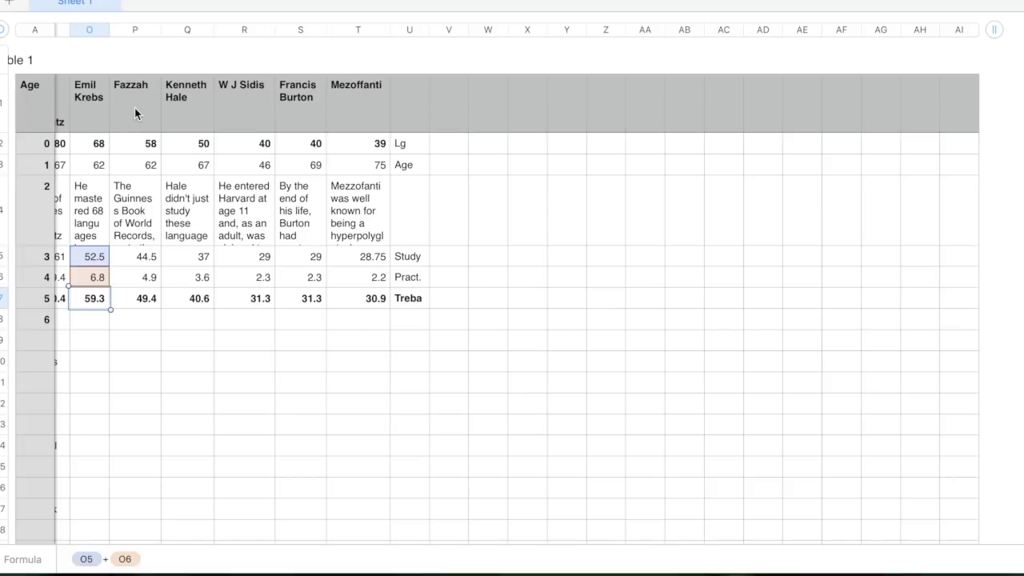
left_click(93, 148)
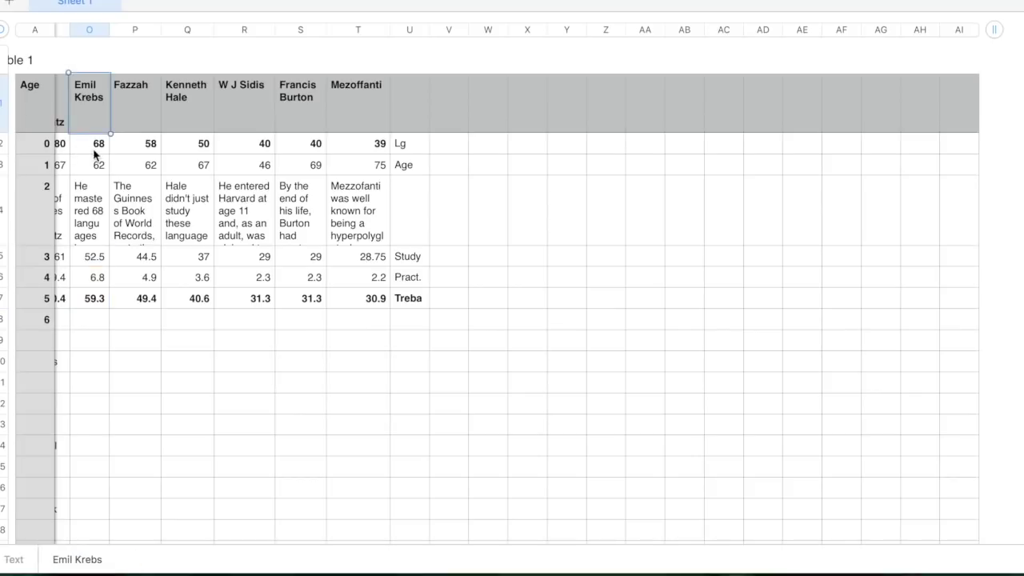
left_click(91, 173)
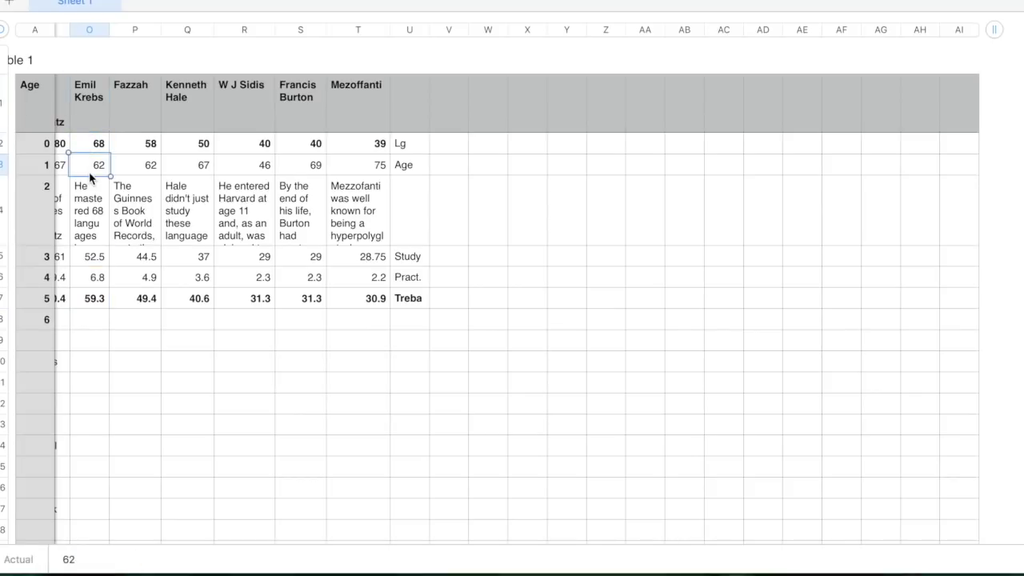
key("Down")
key("Down")
key("Down")
key("Down")
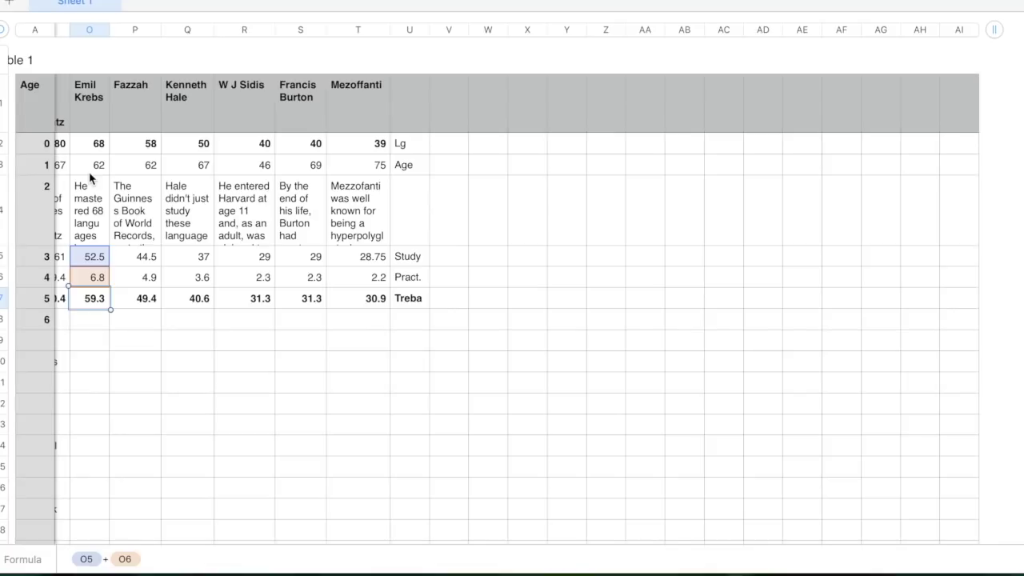
Review the Hans Conon von der Gabelentz column's description, language count and age.
key("Left")
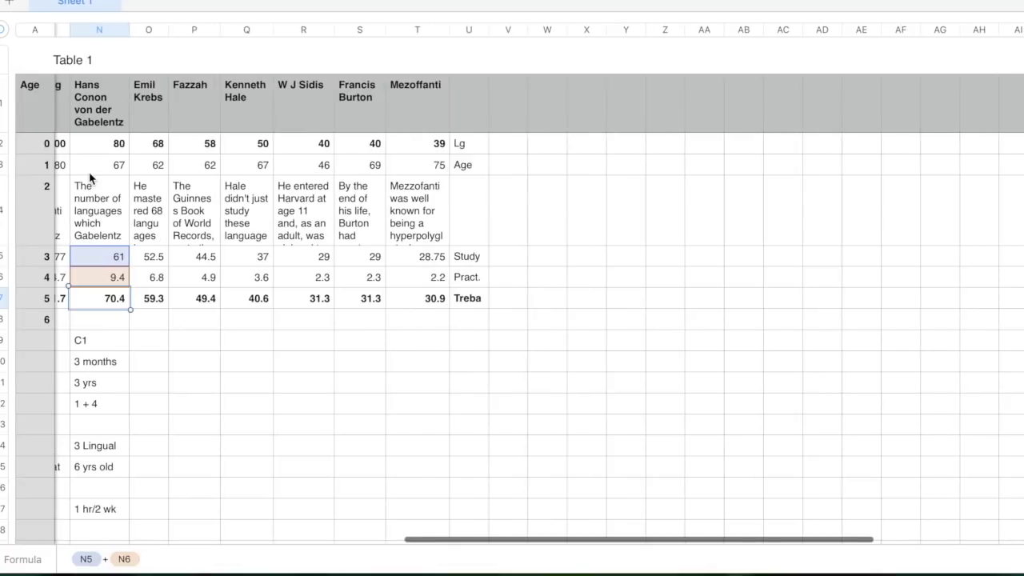
scroll(104, 180, "left", 3)
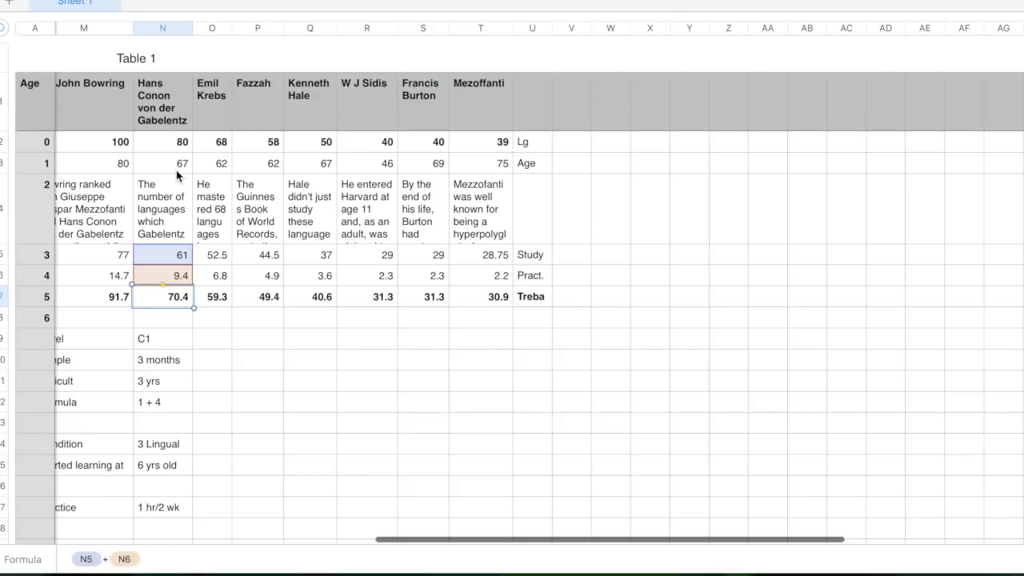
left_click(178, 175)
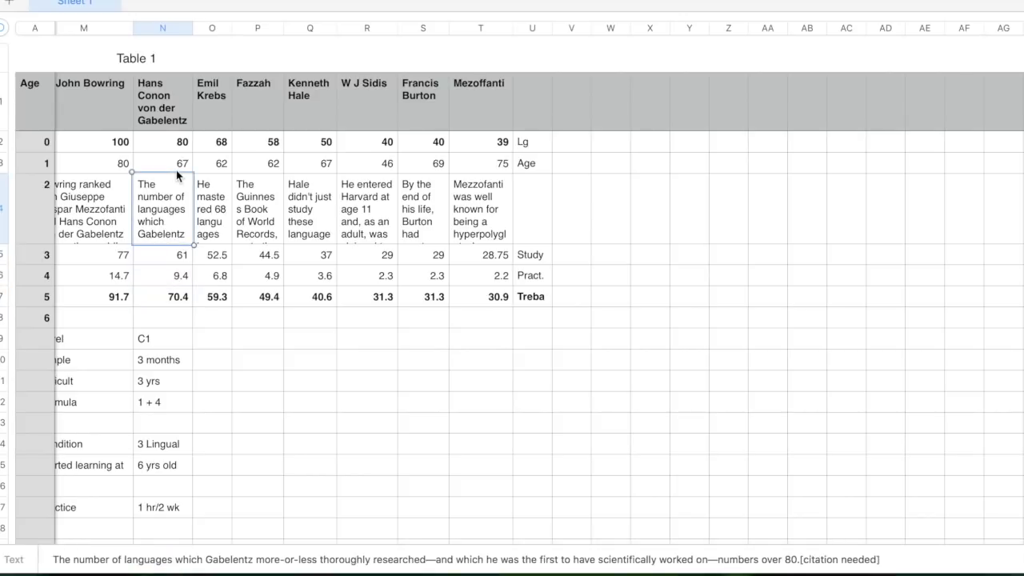
scroll(178, 175, "right", 3)
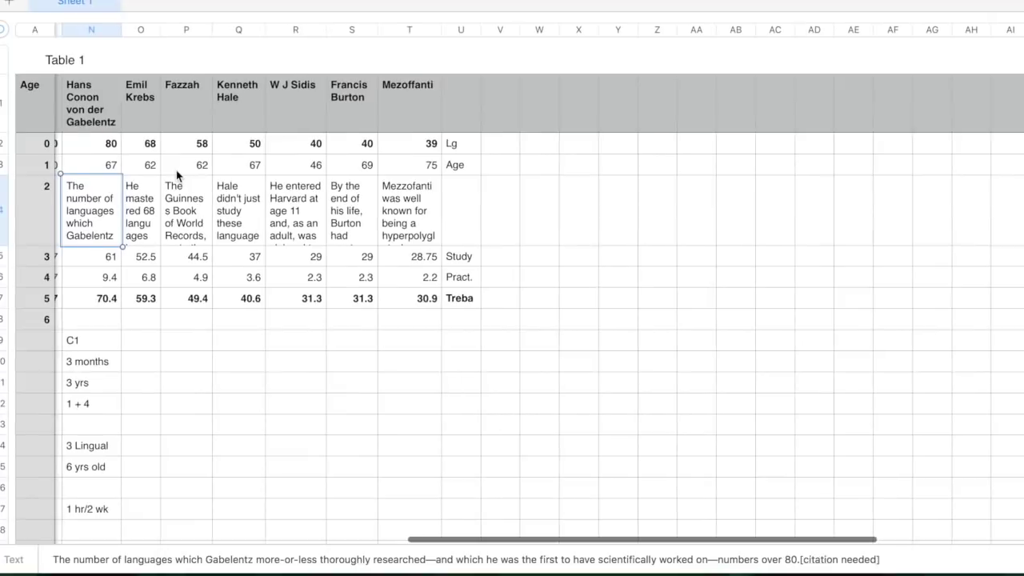
key("Up")
key("Up")
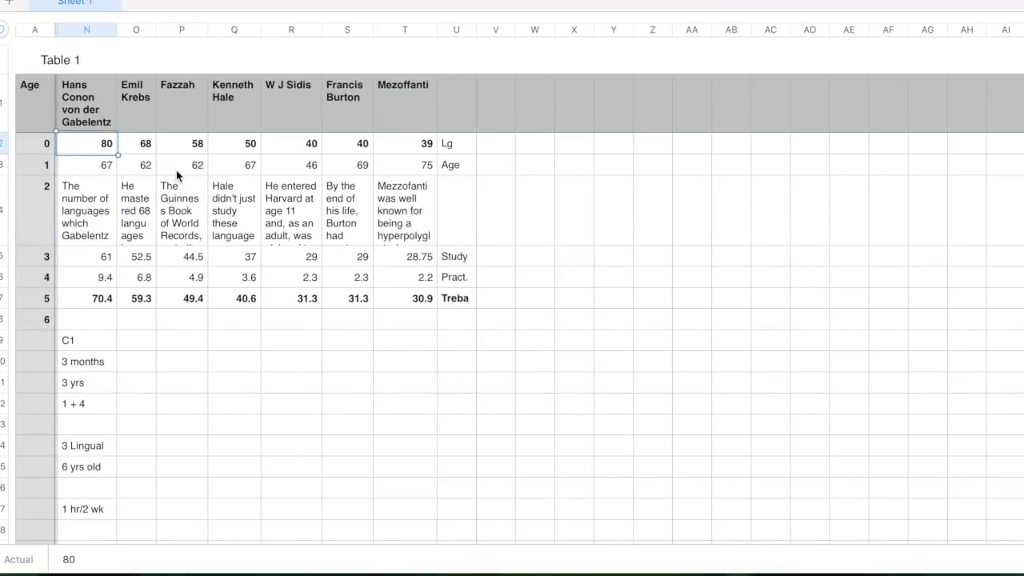
key("Down")
key("Down")
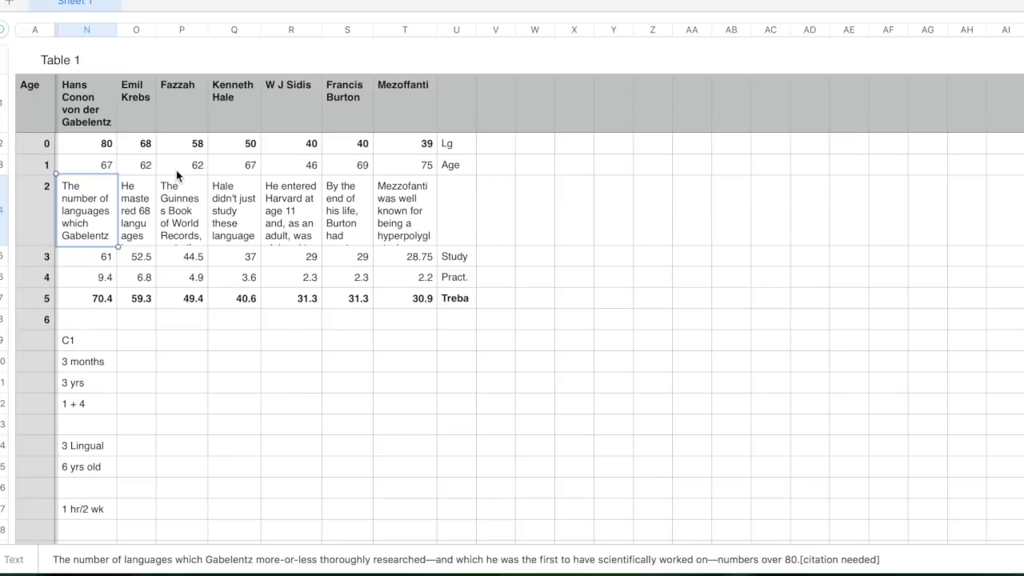
key("Down")
key("Up")
key("Up")
key("Up")
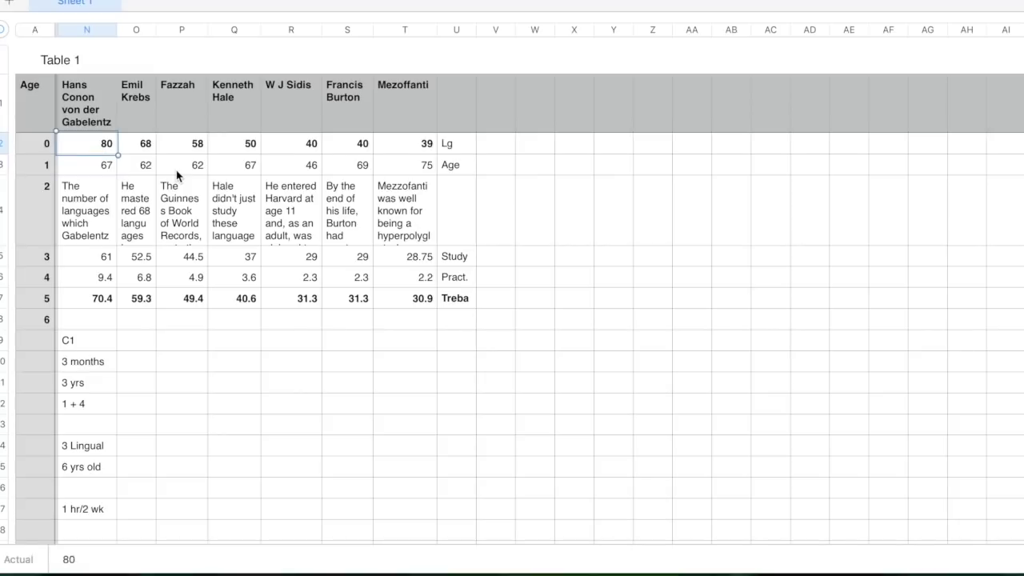
Examine Gabelentz's Study, Pract. and Treba entries and compare the Treba years with his age.
key("Down")
key("Down")
key("Down")
key("Down")
key("Down")
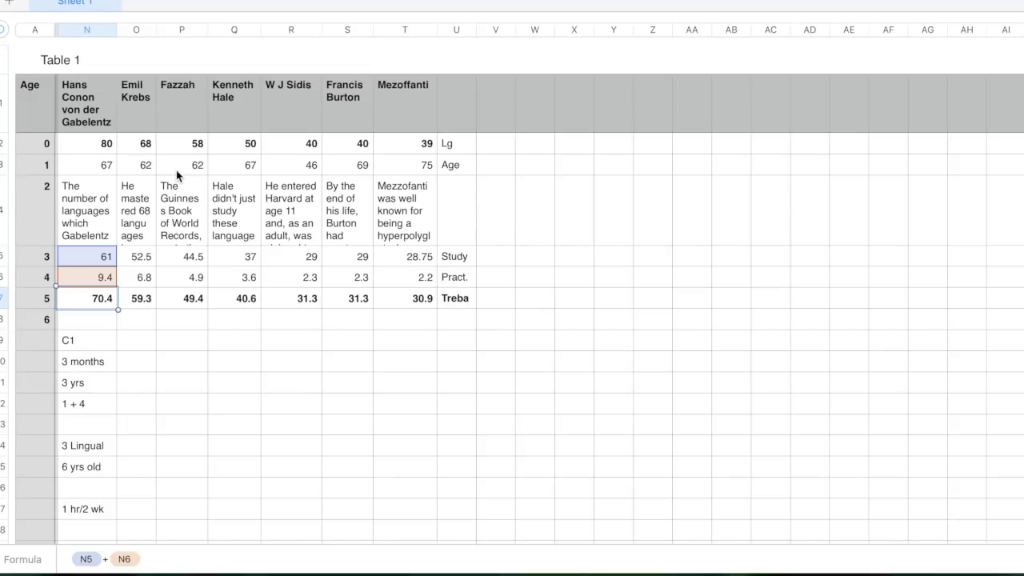
key("Up")
key("Up")
key("Up")
key("Up")
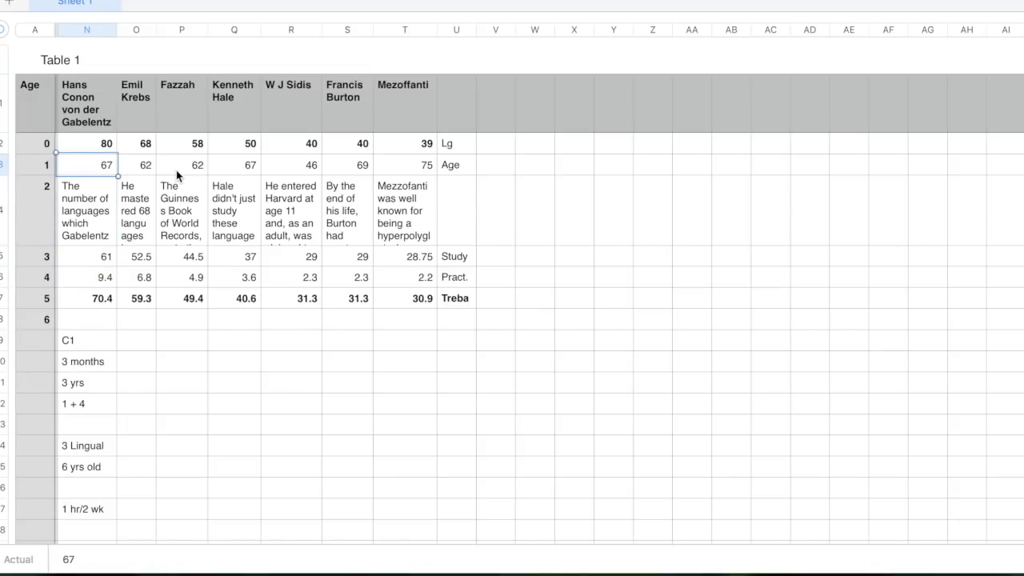
Read the full description in the Sir John Bowring column and check his language count.
scroll(164, 216, "left", 3)
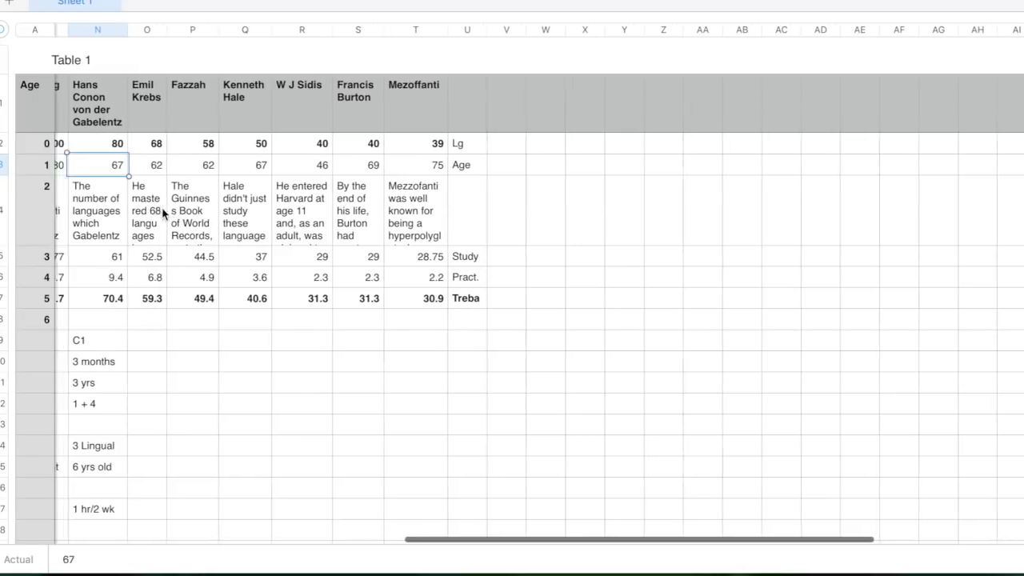
left_click(117, 225)
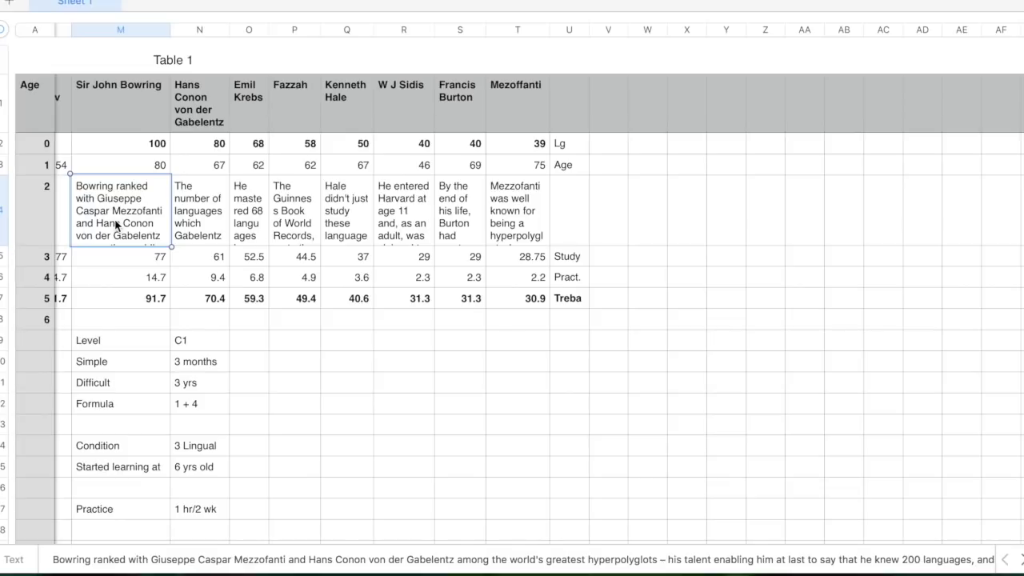
double_click(116, 225)
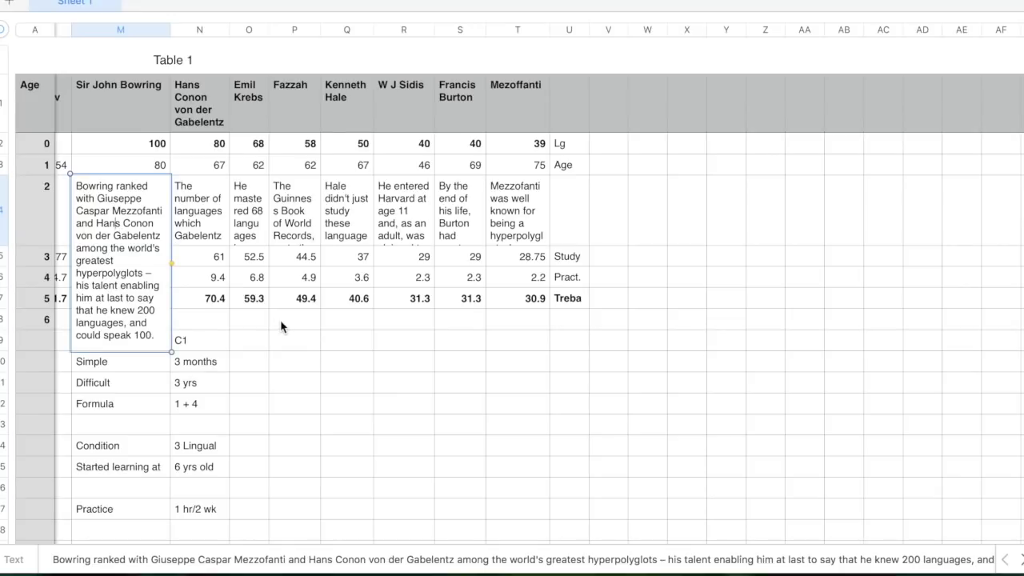
left_click(157, 151)
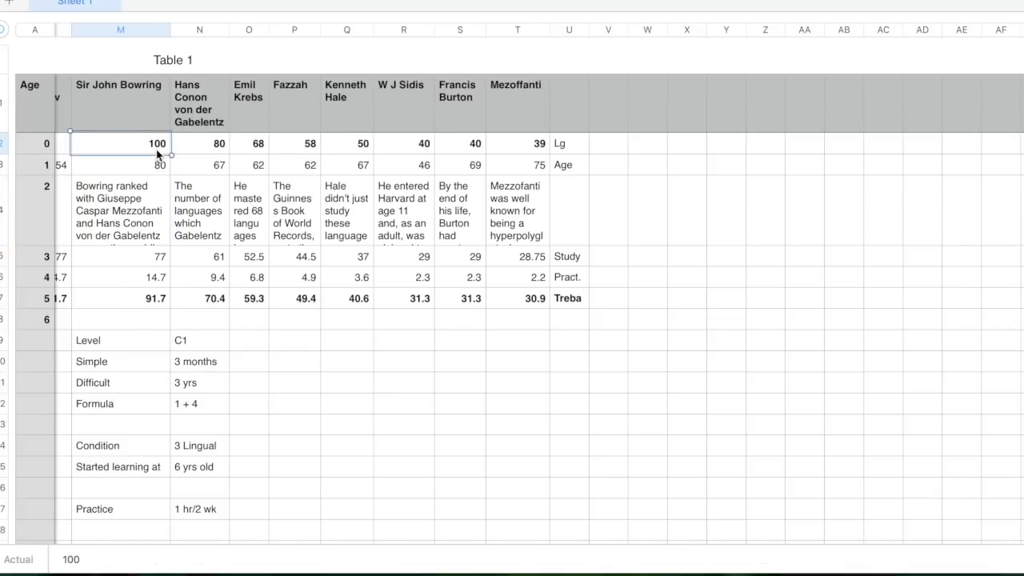
Inspect Bowring's Study, Pract. and Treba entries and compare the Treba years with his age.
key("Down")
key("Down")
key("Down")
key("Down")
key("Down")
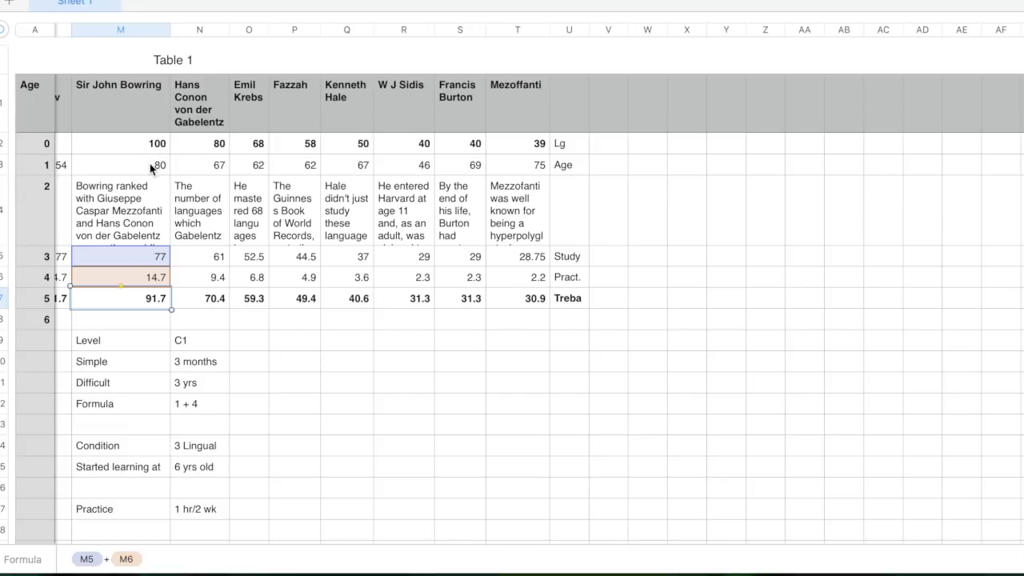
left_click(150, 163)
key("Down")
key("Down")
key("Down")
key("Down")
Review Wili Melnikov's language count and his Study, Pract. and Treba entries against his age.
scroll(150, 163, "left", 3)
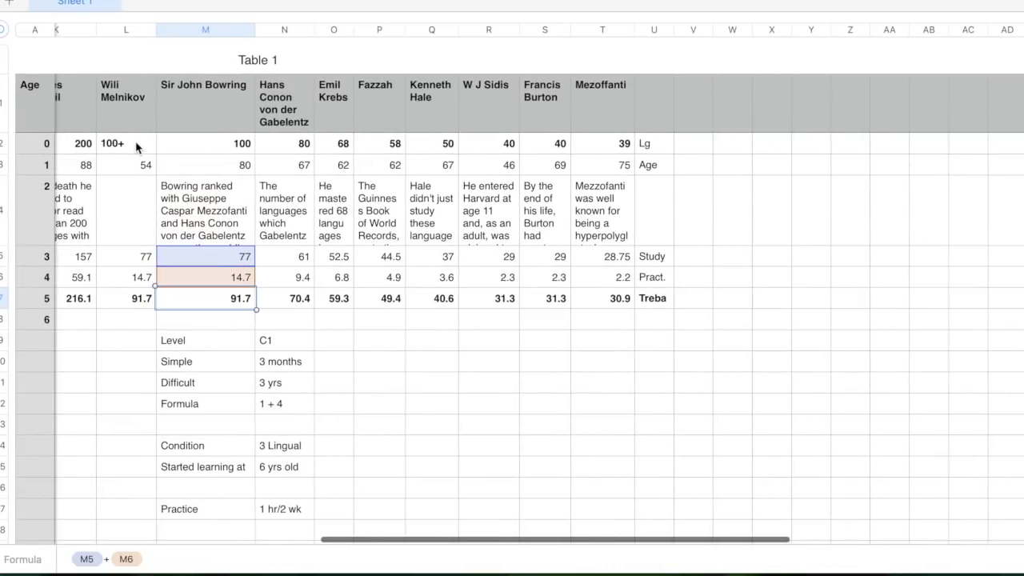
left_click(137, 147)
scroll(136, 146, "right", 2)
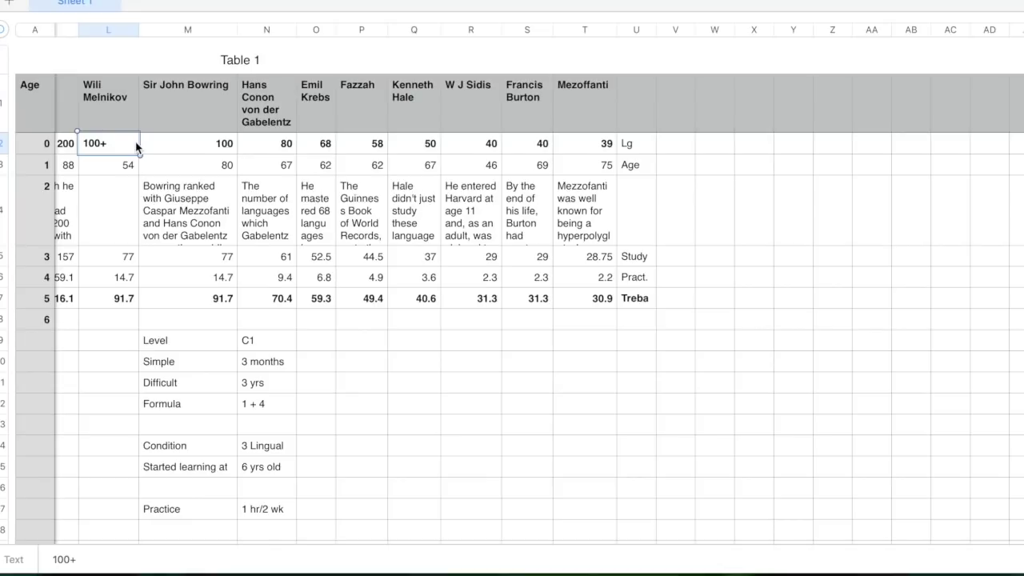
key("Down")
key("Down")
key("Down")
key("Down")
key("Down")
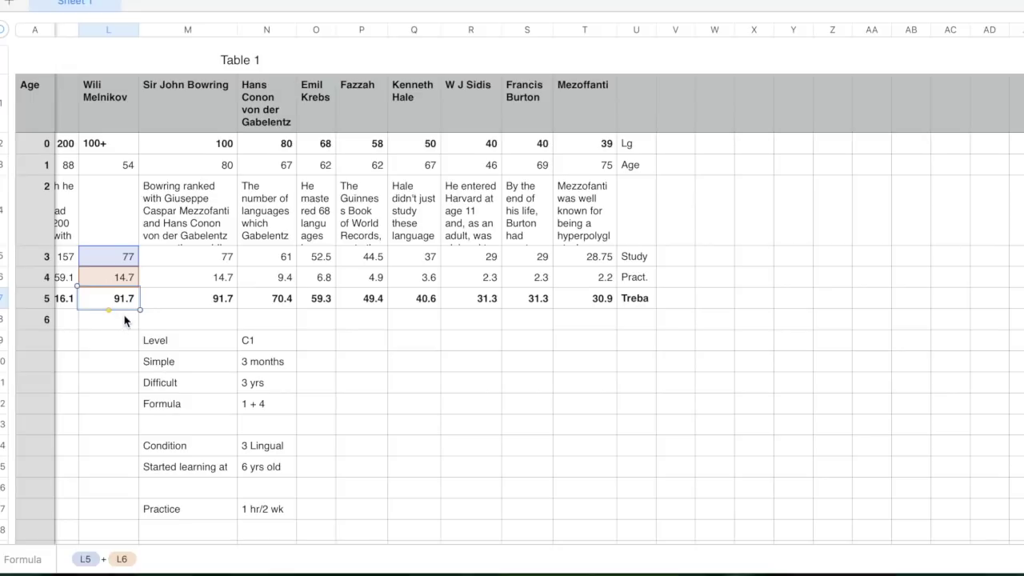
left_click(130, 166)
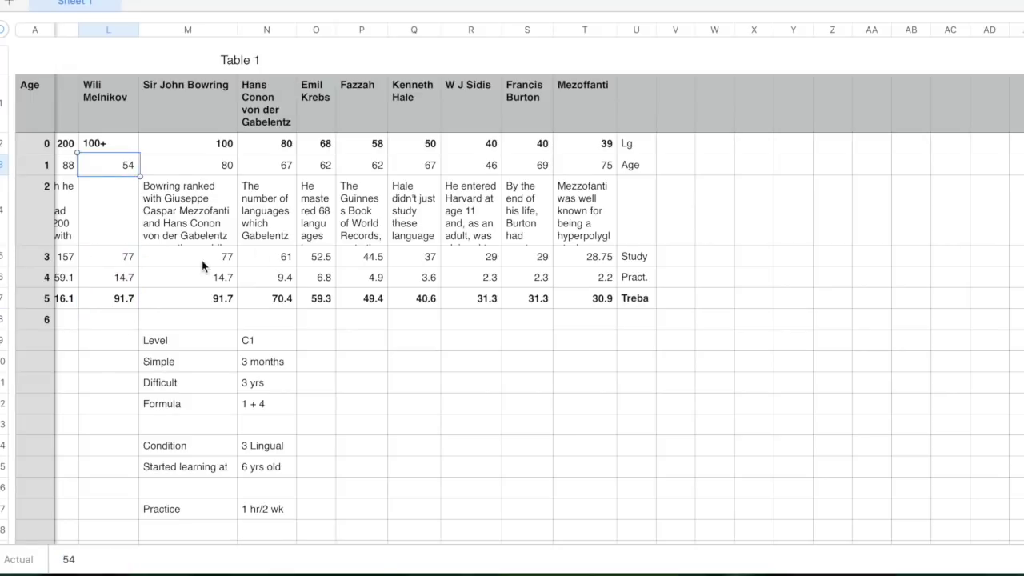
Review the Georges Gumezil column's name, language count, age and description.
scroll(201, 265, "left", 3)
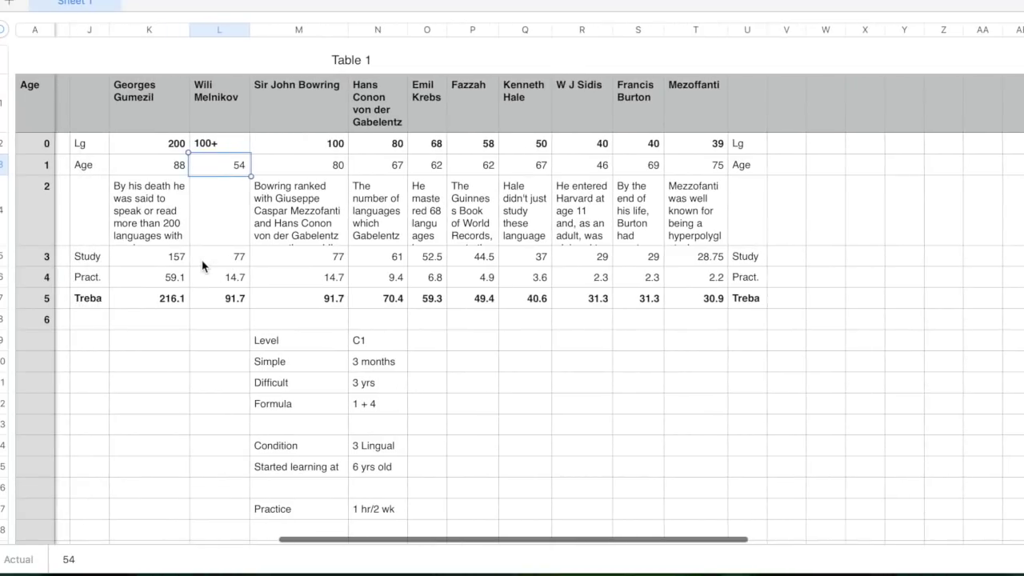
left_click(132, 118)
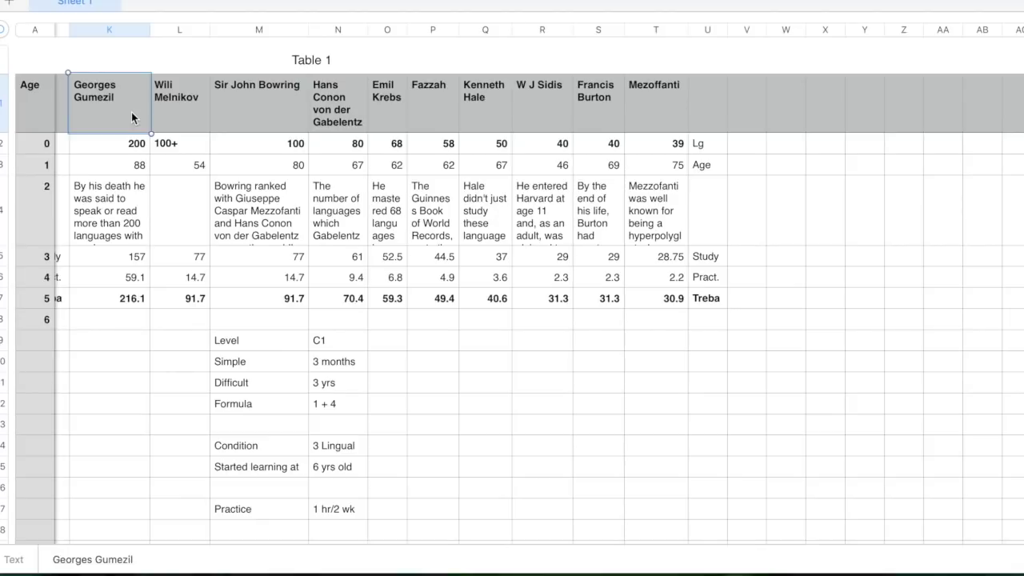
key("Down")
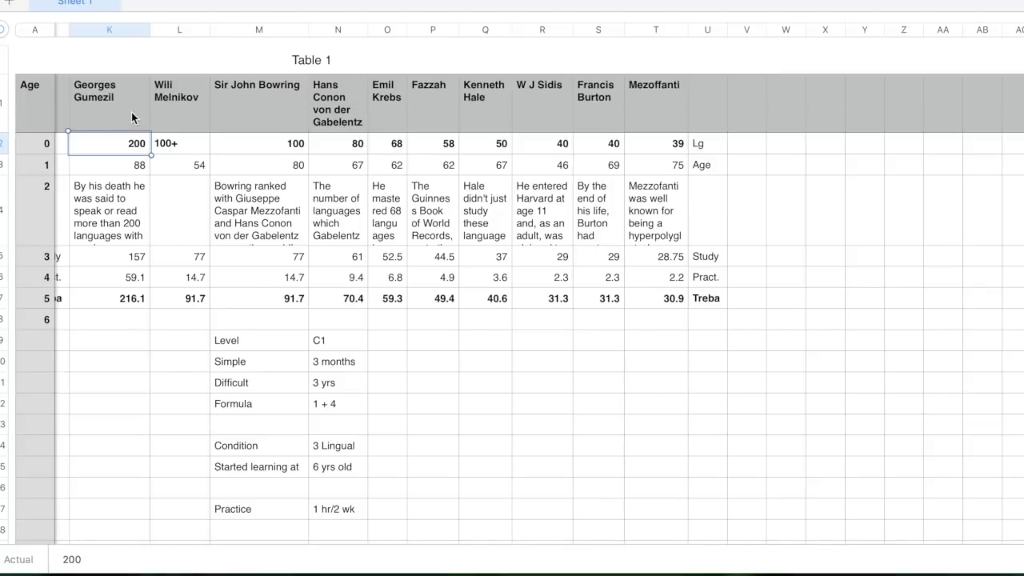
key("Down")
key("Down")
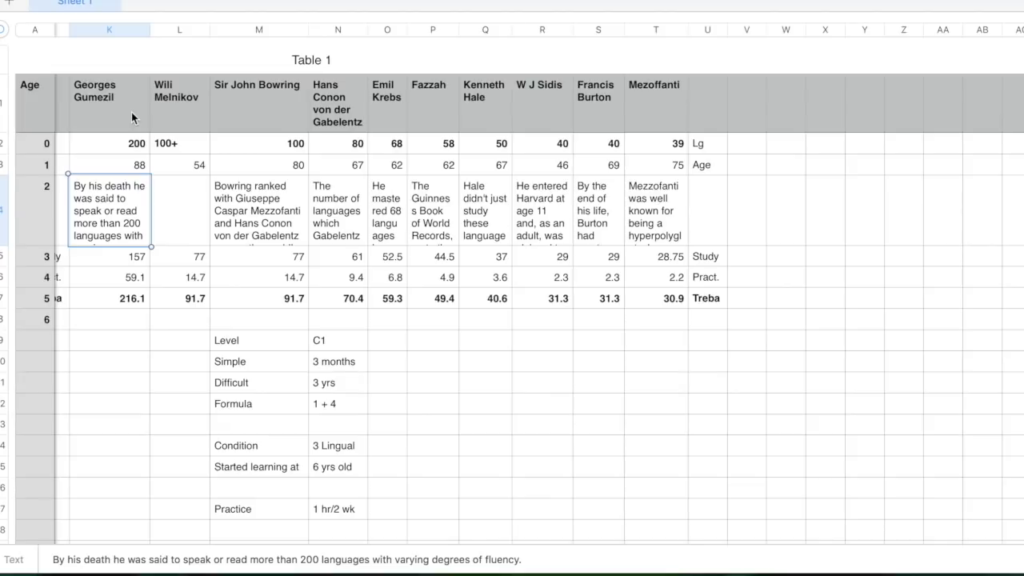
key("Up")
key("Up")
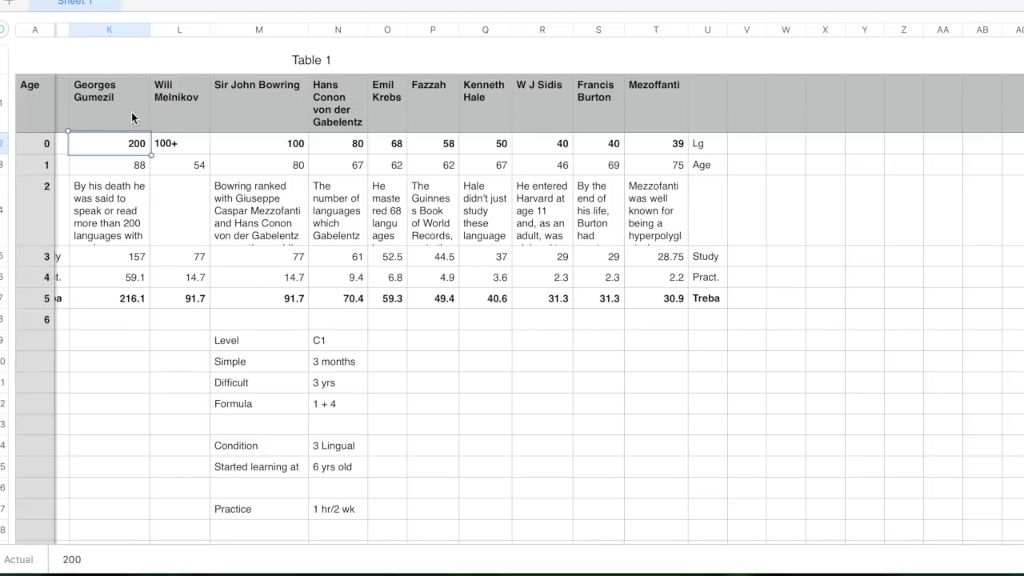
Examine Gumezil's Study, Pract. and Treba entries and return to his language count.
key("Down")
key("Down")
key("Down")
key("Down")
key("Down")
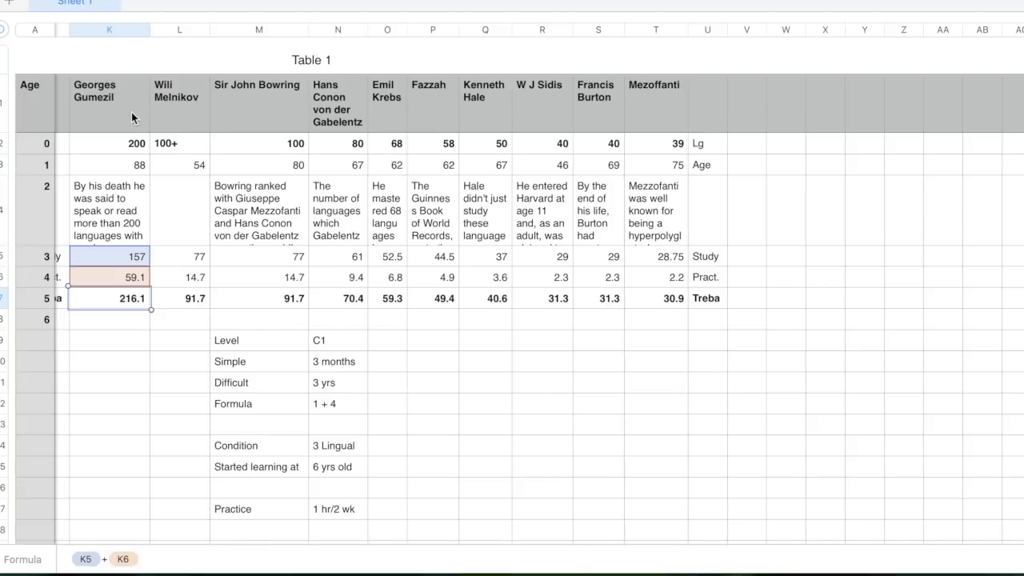
key("Up")
key("Up")
key("Up")
key("Up")
key("Up")
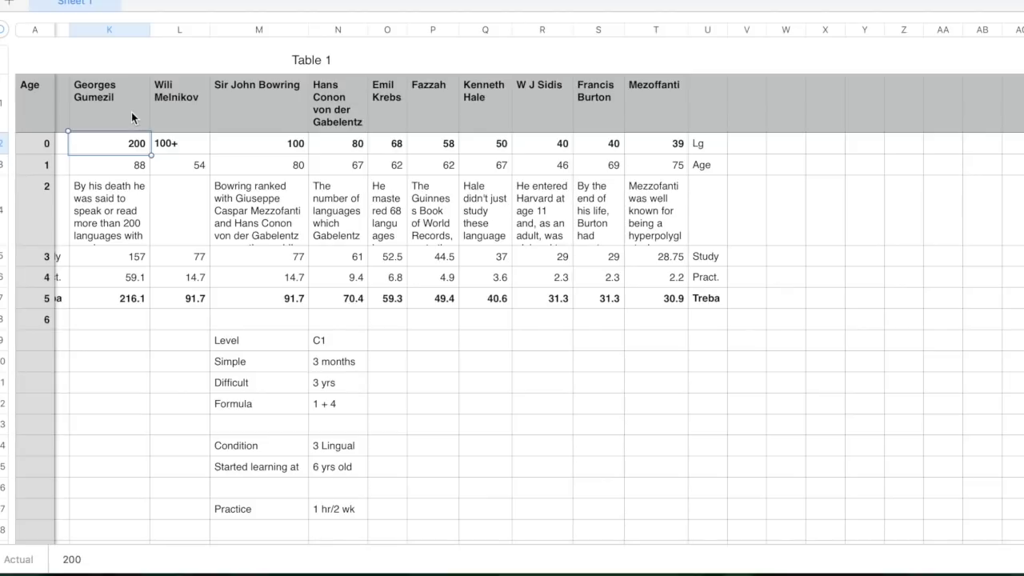
Recheck Melnikov's column from language count down to Treba and return to his age.
key("Right")
key("Down")
key("Down")
key("Down")
key("Down")
key("Down")
key("Return")
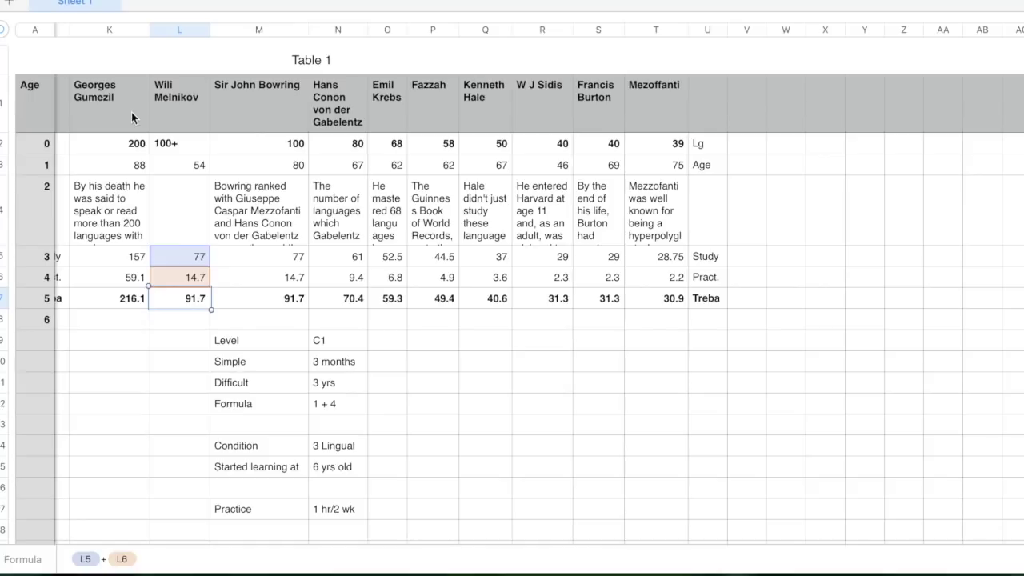
key("Escape")
key("Up")
key("Up")
key("Up")
key("Up")
key("Left")
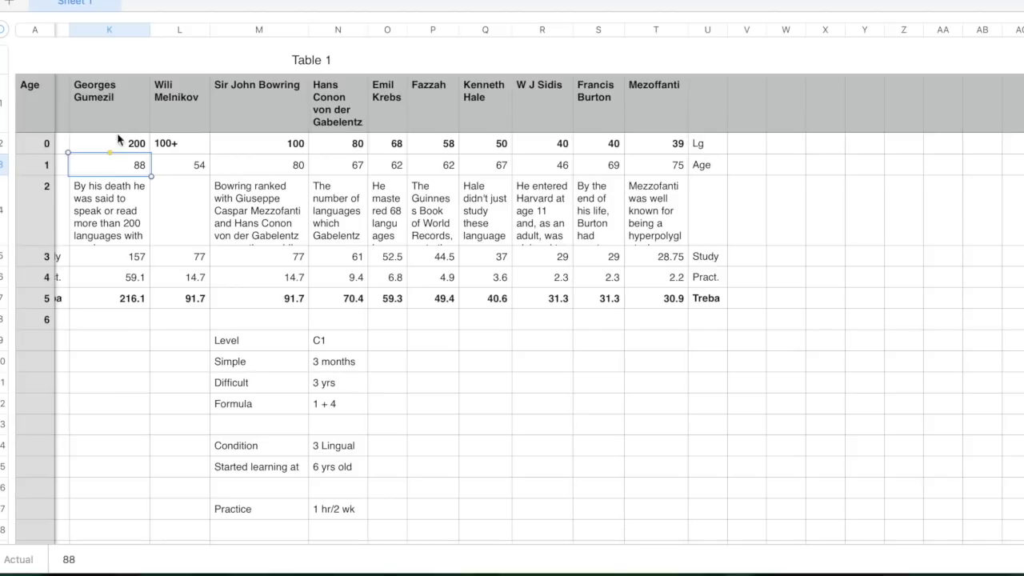
left_click(124, 300)
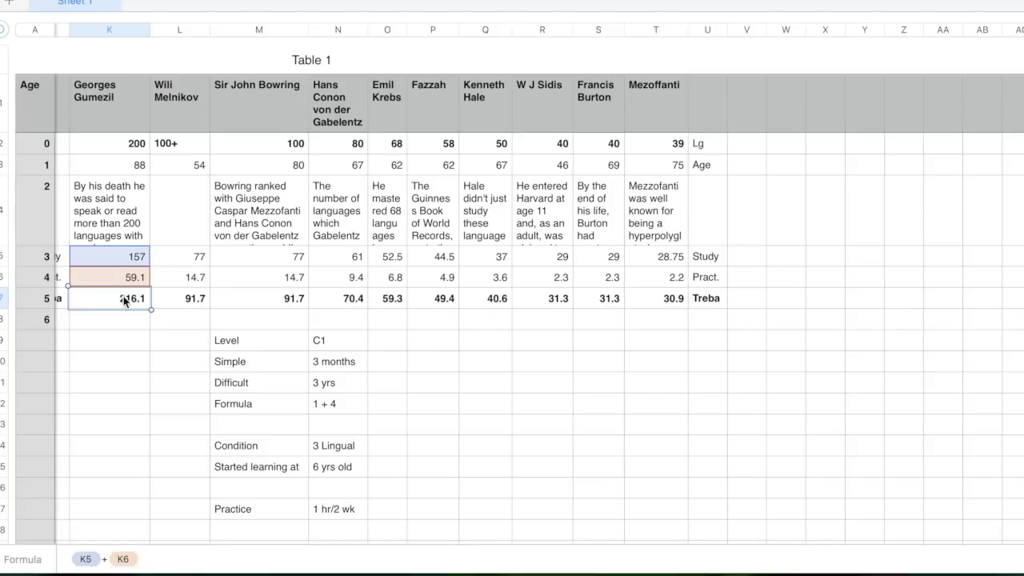
left_click(112, 340)
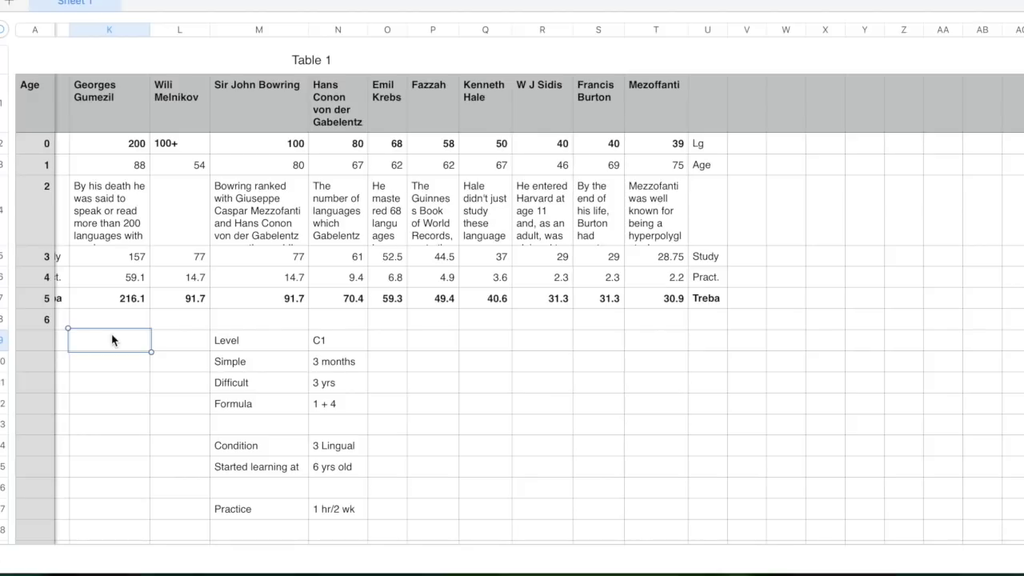
key("Up")
key("Up")
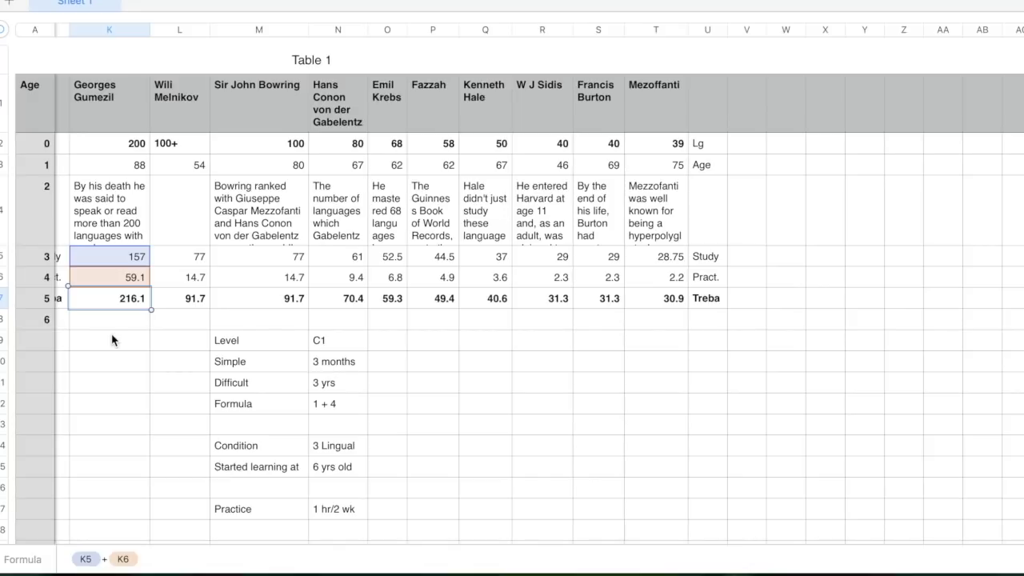
Select the language counts from Gumezil through Mezoffanti for an overview, and recheck Gumezil's Treba formula.
left_click(131, 150)
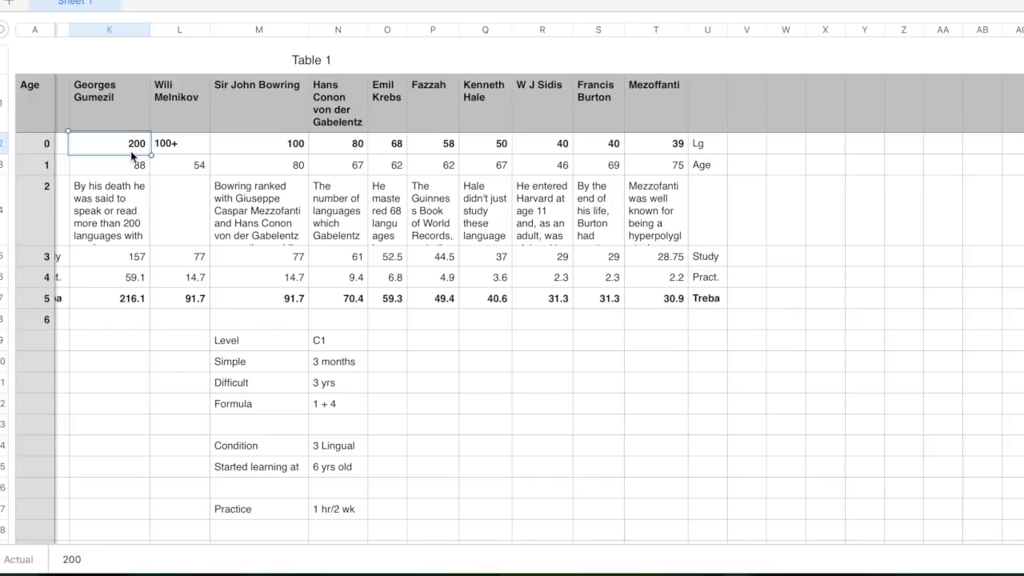
left_click(662, 153, "shift")
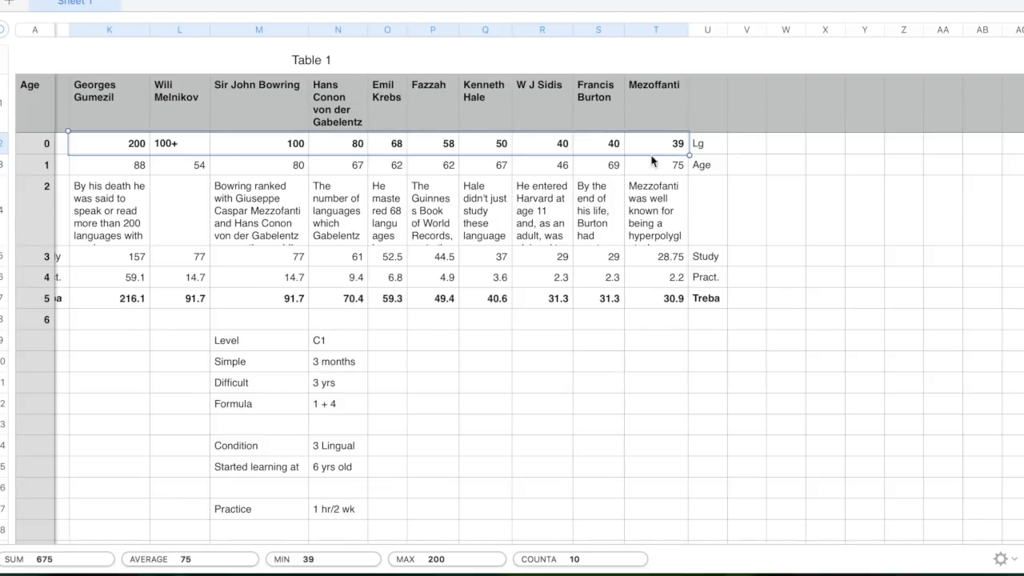
scroll(582, 240, "left", 3)
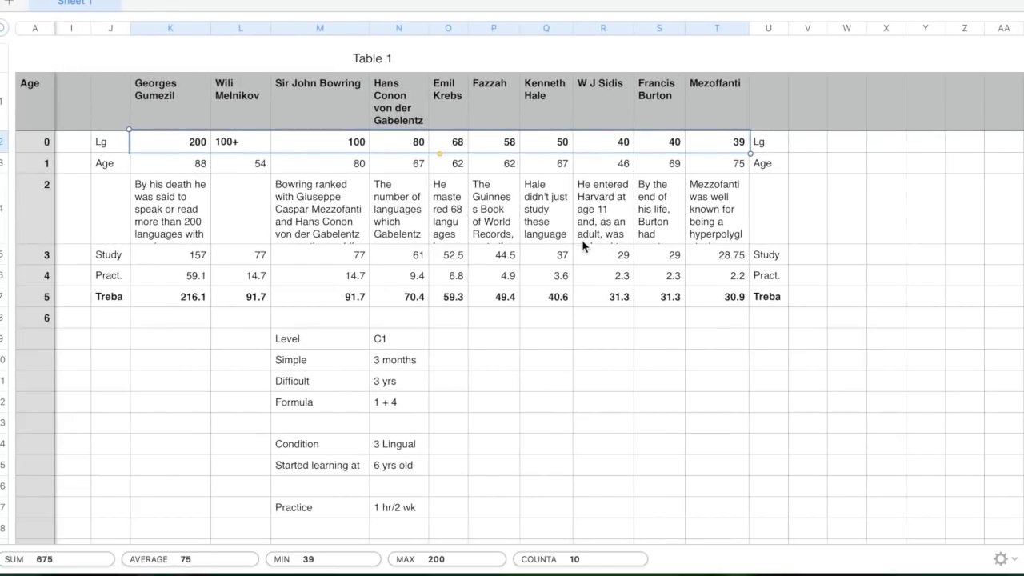
left_click(183, 298)
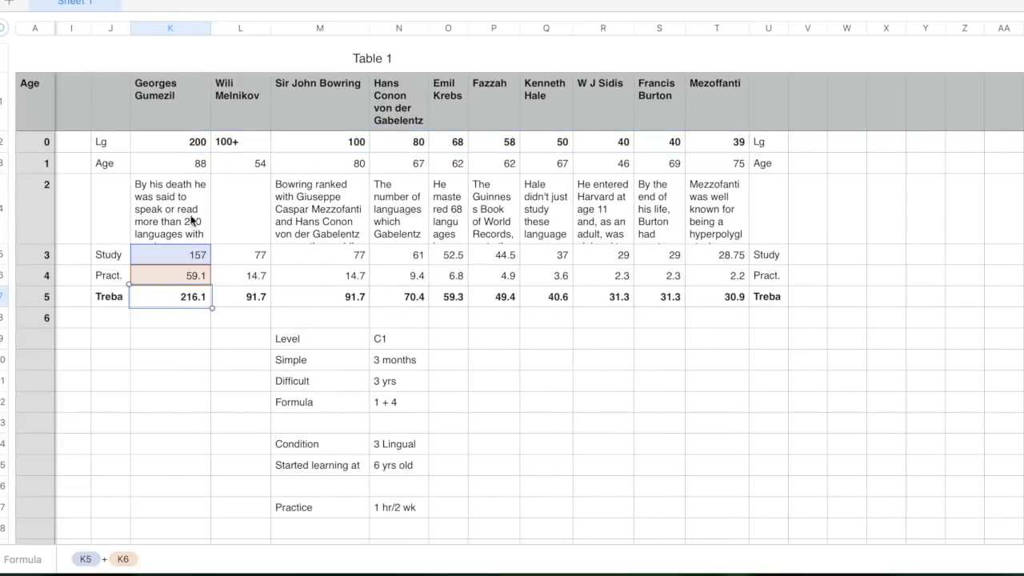